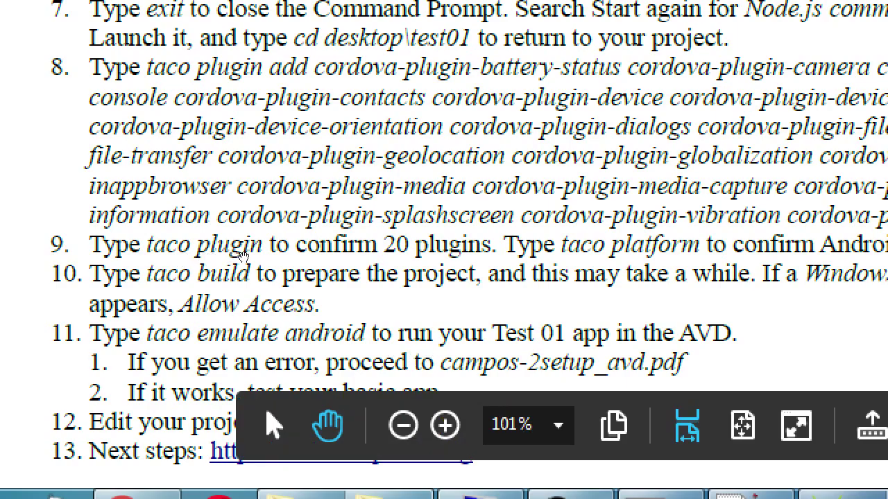
Review the numbered TACO setup instructions in campos-1nodejs-cordova-taco.pdf, from the Set Up TACO section through step 13.
{"action": "scroll", "coordinate": [279, 390], "scroll_direction": "down", "scroll_amount": 2}
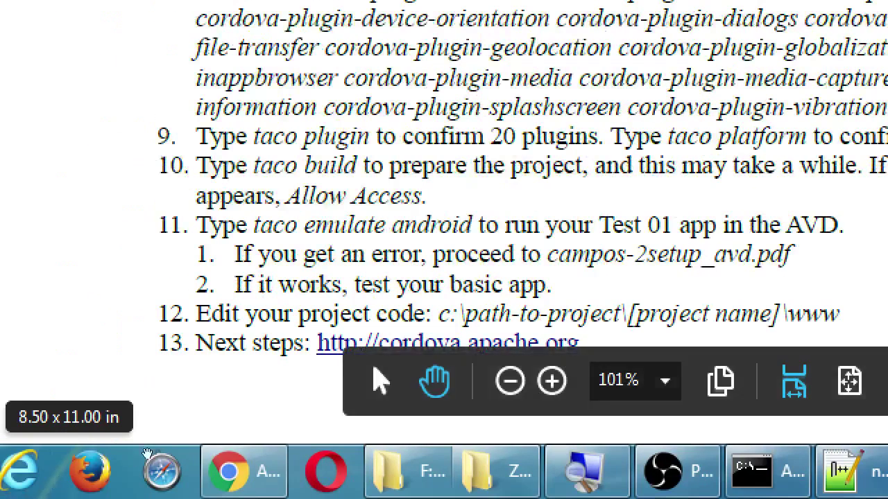
{"action": "scroll", "coordinate": [161, 424], "scroll_direction": "down", "scroll_amount": 3}
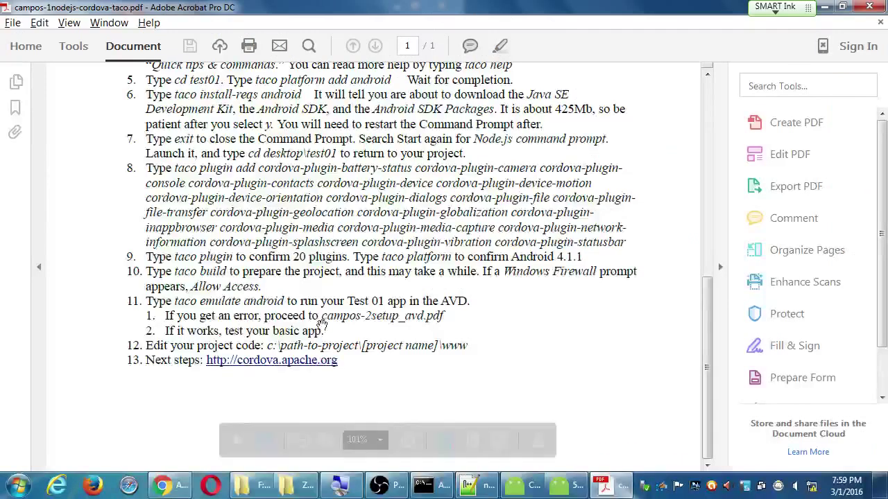
{"action": "scroll", "coordinate": [360, 270], "scroll_direction": "up", "scroll_amount": 3}
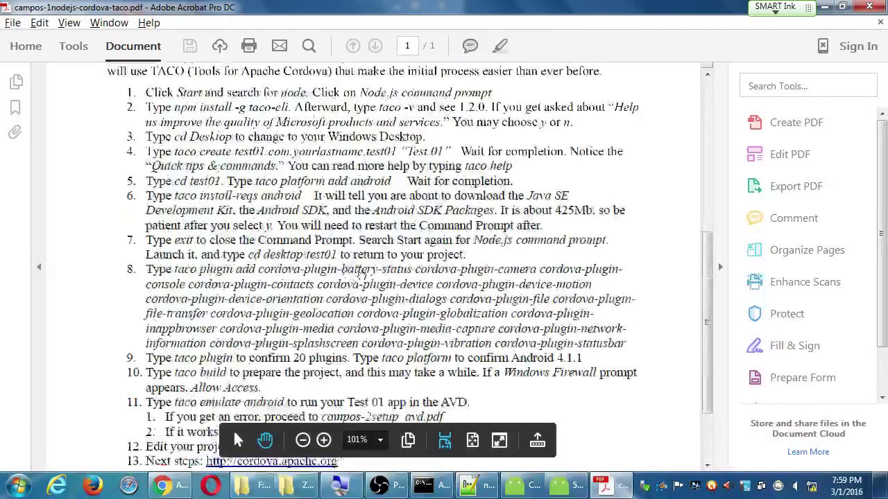
{"action": "scroll", "coordinate": [361, 272], "scroll_direction": "up", "scroll_amount": 5}
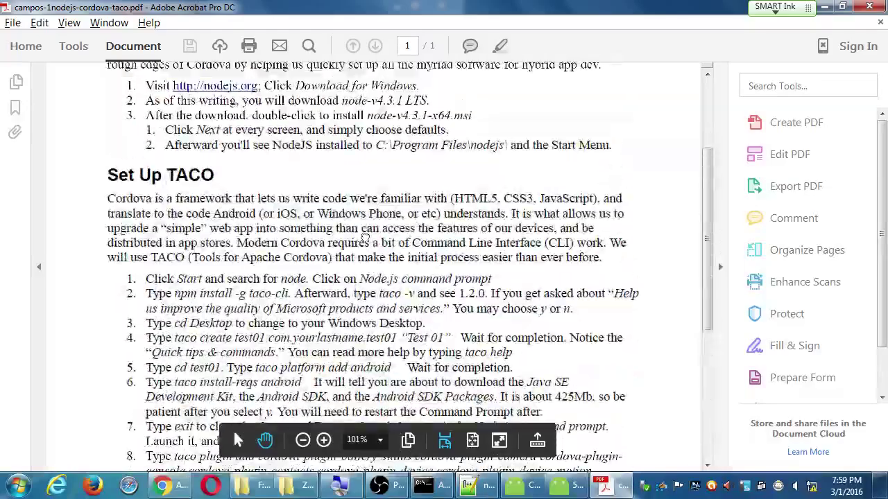
{"action": "scroll", "coordinate": [365, 239], "scroll_direction": "down", "scroll_amount": 3}
{"action": "scroll", "coordinate": [378, 266], "scroll_direction": "down", "scroll_amount": 7}
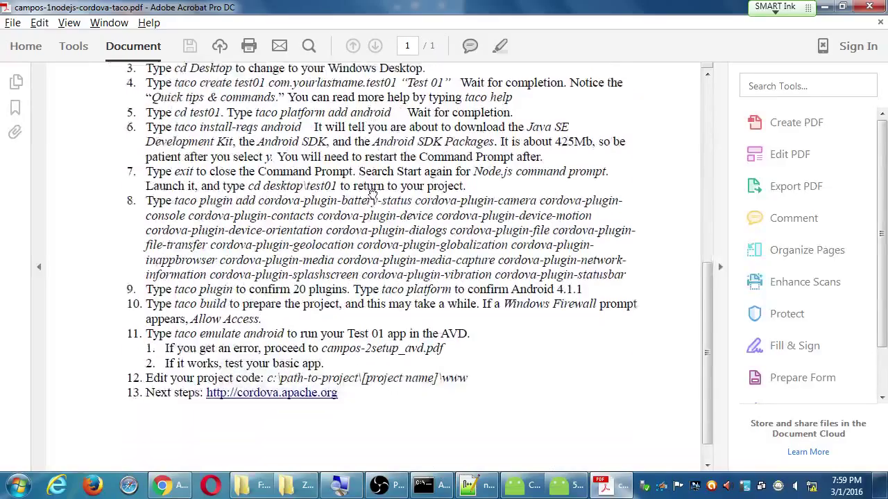
{"action": "scroll", "coordinate": [372, 194], "scroll_direction": "up", "scroll_amount": 6}
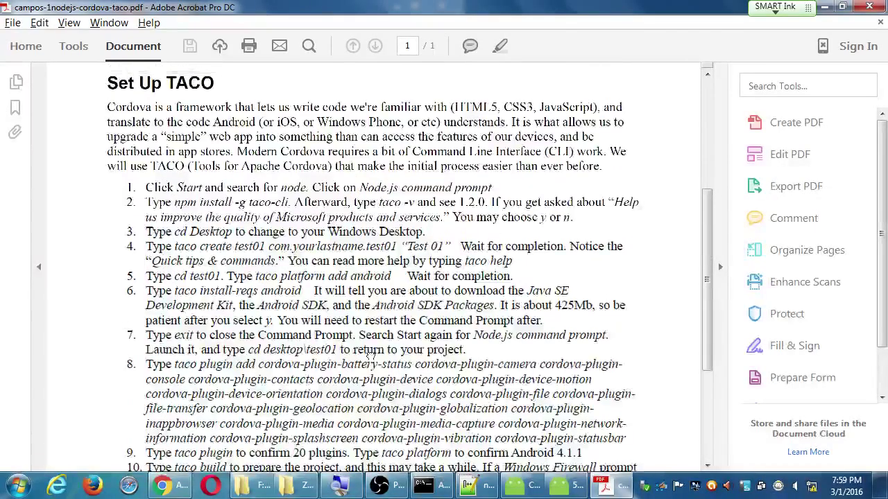
{"action": "scroll", "coordinate": [369, 352], "scroll_direction": "down", "scroll_amount": 5}
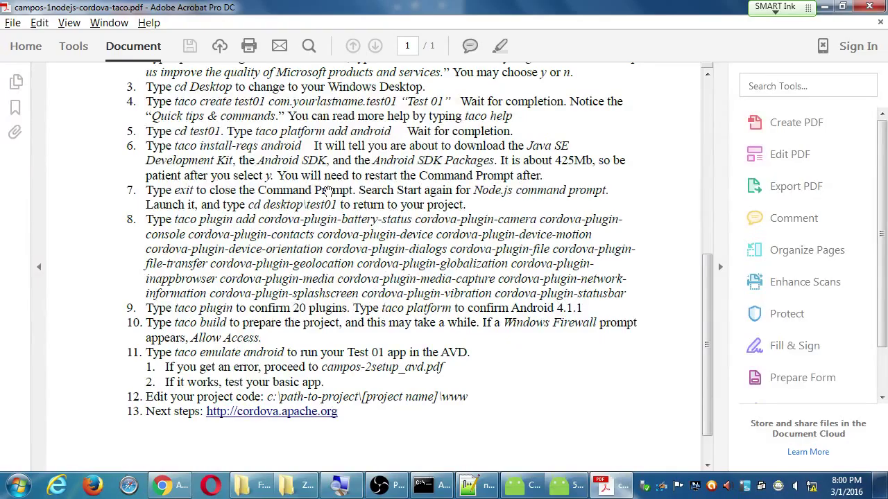
{"action": "scroll", "coordinate": [363, 163], "scroll_direction": "up", "scroll_amount": 2}
{"action": "scroll", "coordinate": [537, 244], "scroll_direction": "down", "scroll_amount": 2}
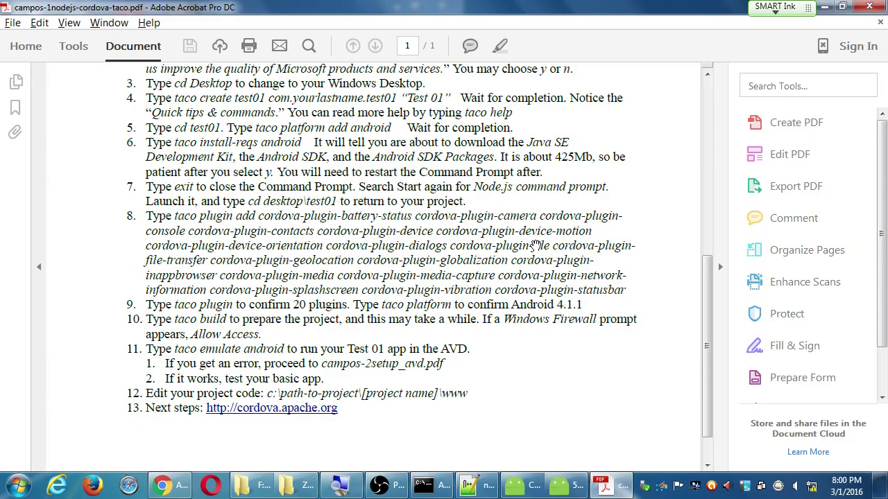
Show the desktop and check the contents of the two open course folder windows.
{"action": "key", "text": "super+d"}
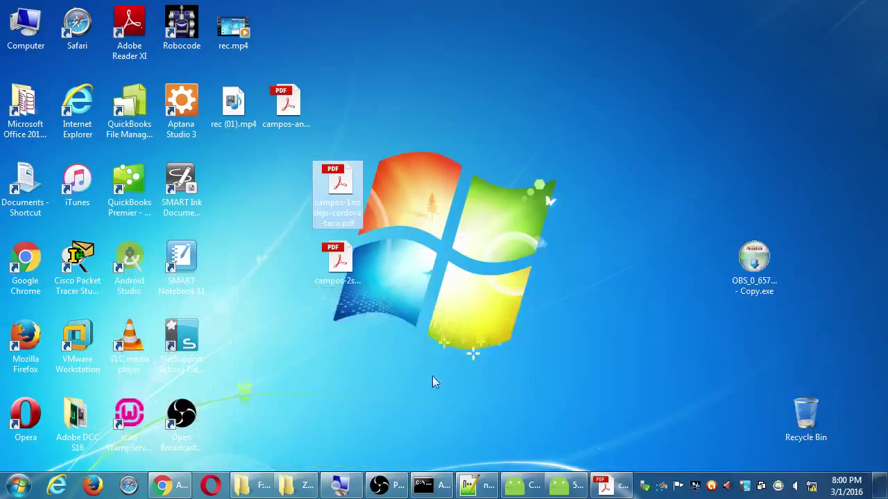
{"action": "left_click", "coordinate": [300, 492]}
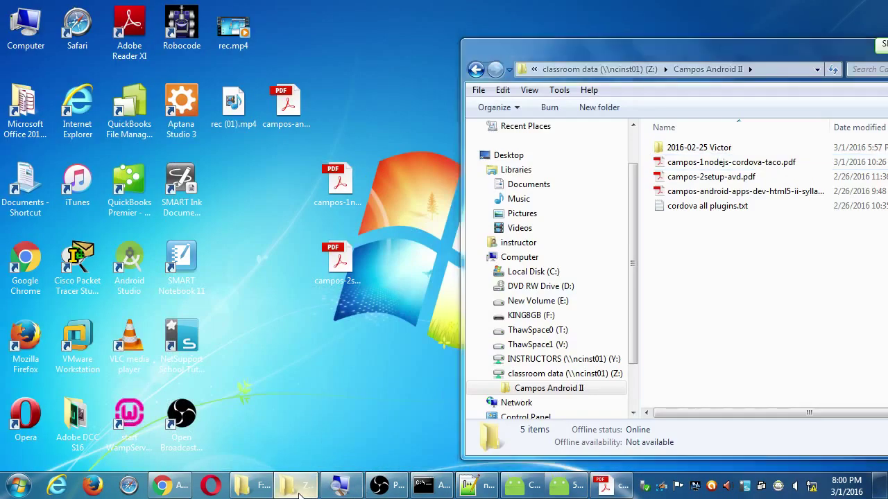
{"action": "left_click", "coordinate": [298, 490]}
{"action": "left_click", "coordinate": [266, 491]}
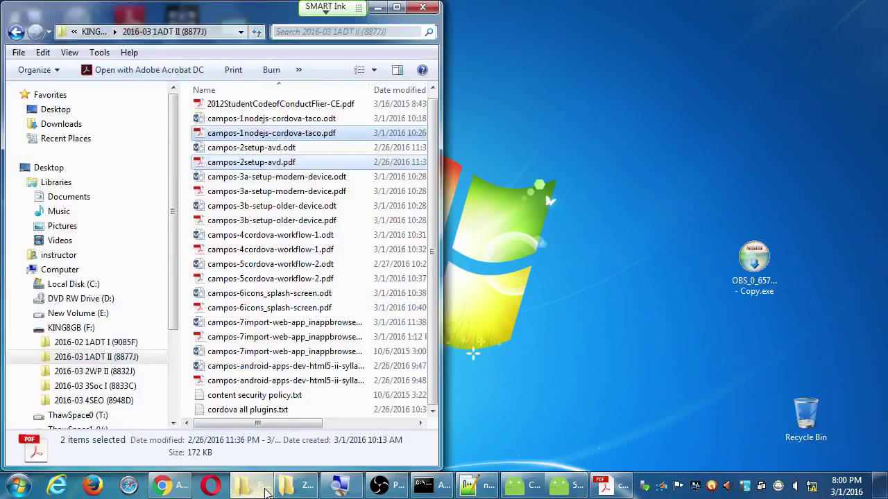
{"action": "left_click", "coordinate": [266, 492]}
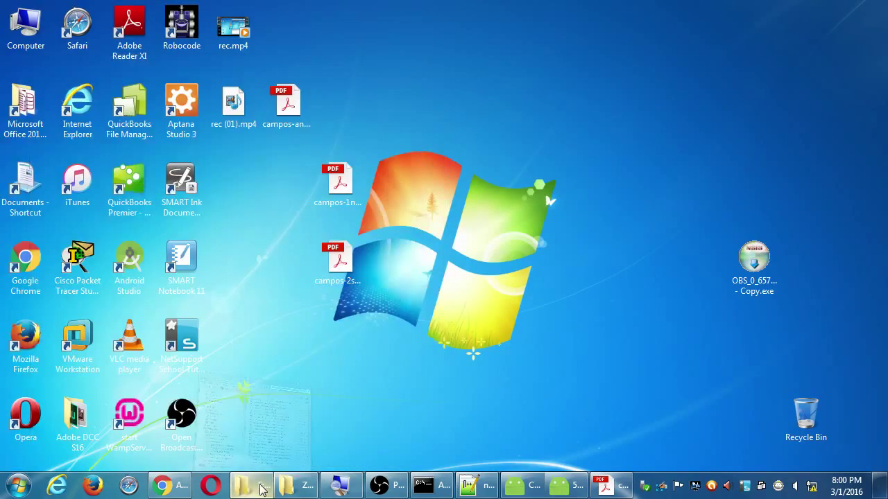
Copy the myproject folder from C:\Users\lab to the desktop.
{"action": "double_click", "coordinate": [24, 24]}
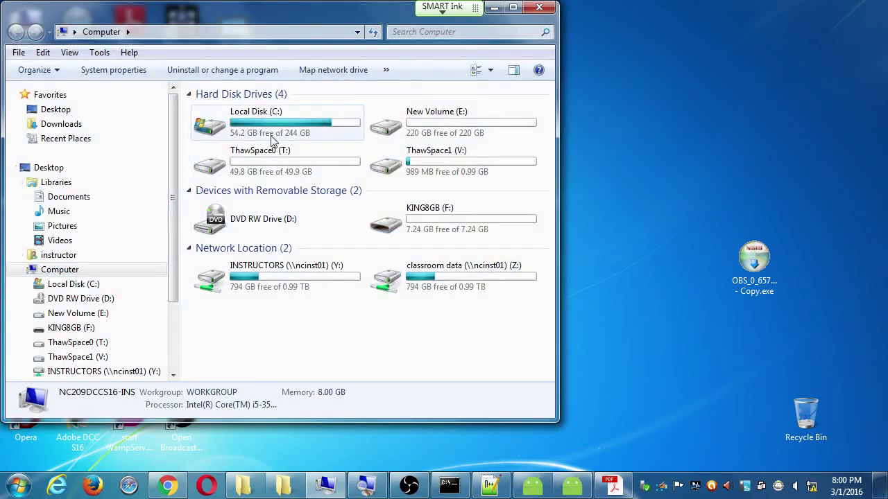
{"action": "double_click", "coordinate": [267, 130]}
{"action": "double_click", "coordinate": [222, 342]}
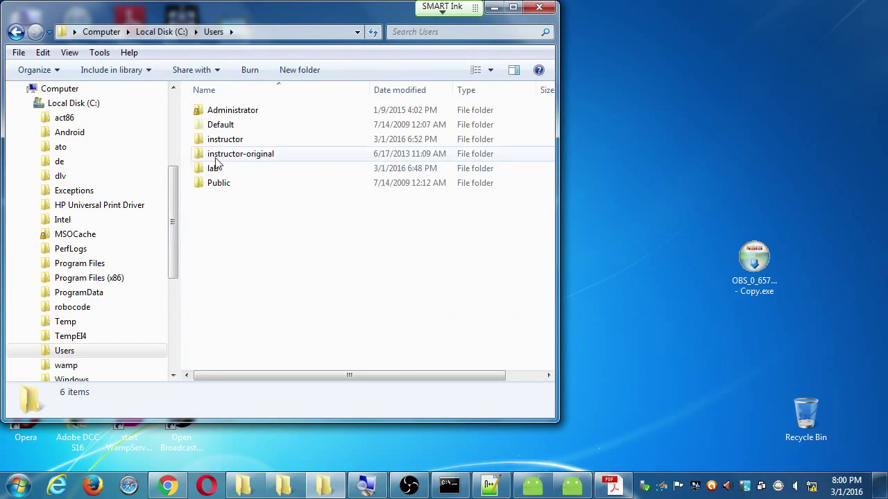
{"action": "double_click", "coordinate": [216, 172]}
{"action": "left_click", "coordinate": [225, 327]}
{"action": "scroll", "coordinate": [233, 326], "scroll_direction": "down", "scroll_amount": 3}
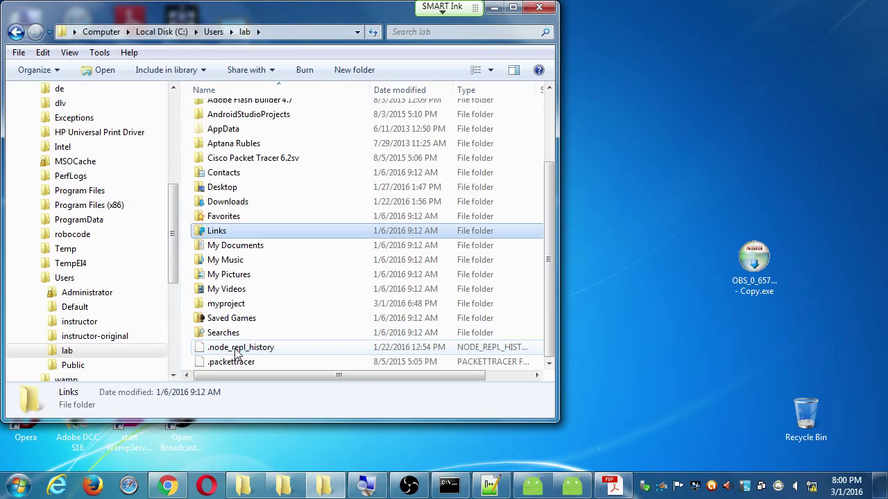
{"action": "left_click_drag", "start_coordinate": [231, 306], "coordinate": [683, 192]}
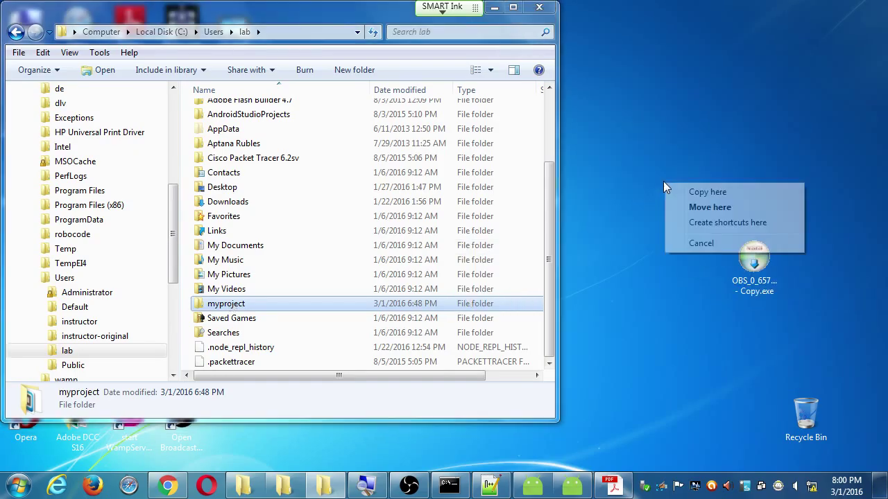
{"action": "left_click", "coordinate": [683, 191]}
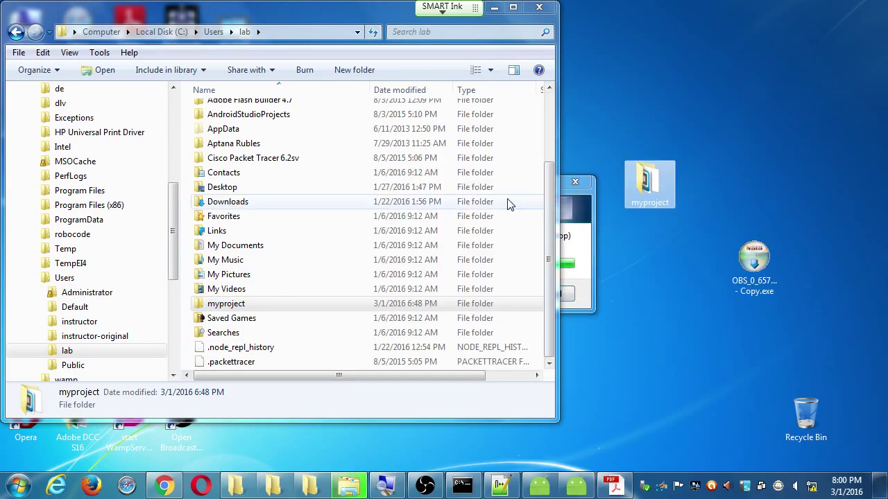
{"action": "mouse_move", "coordinate": [635, 174]}
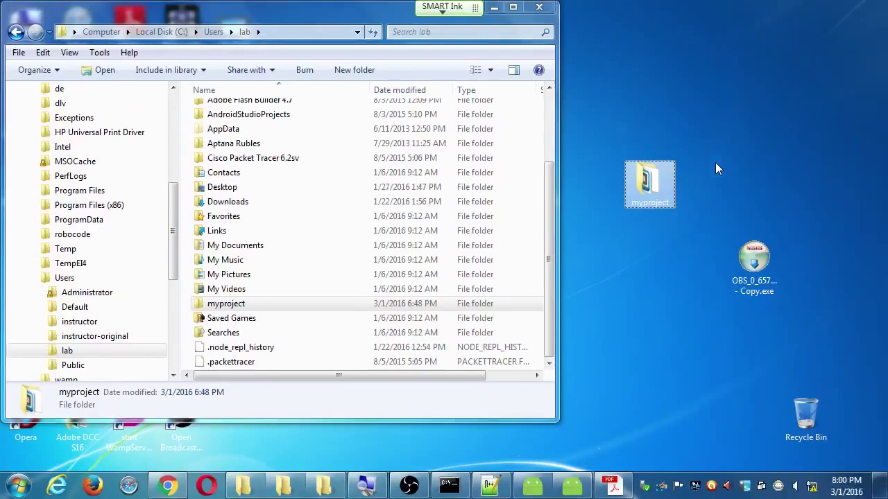
Return to campos-1nodejs-cordova-taco.pdf in Adobe Acrobat and check its remaining TACO steps.
{"action": "left_click", "coordinate": [610, 486]}
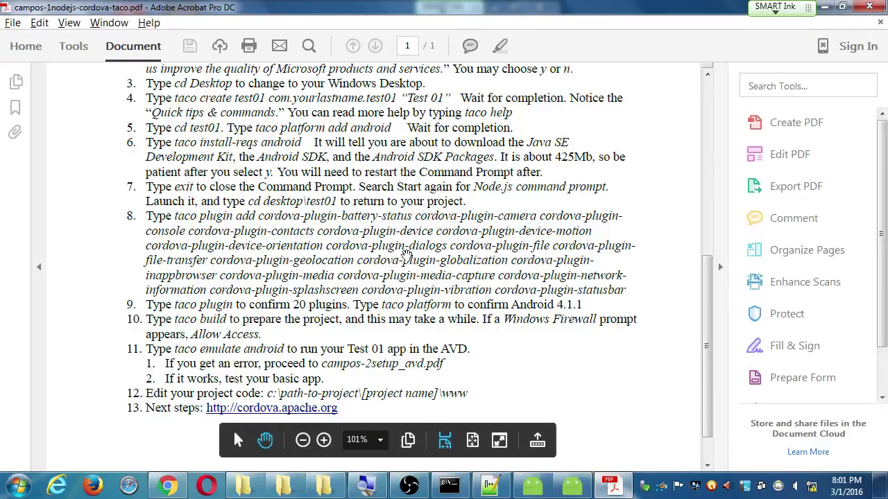
{"action": "scroll", "coordinate": [396, 151], "scroll_direction": "up", "scroll_amount": 3}
{"action": "scroll", "coordinate": [397, 151], "scroll_direction": "down", "scroll_amount": 4}
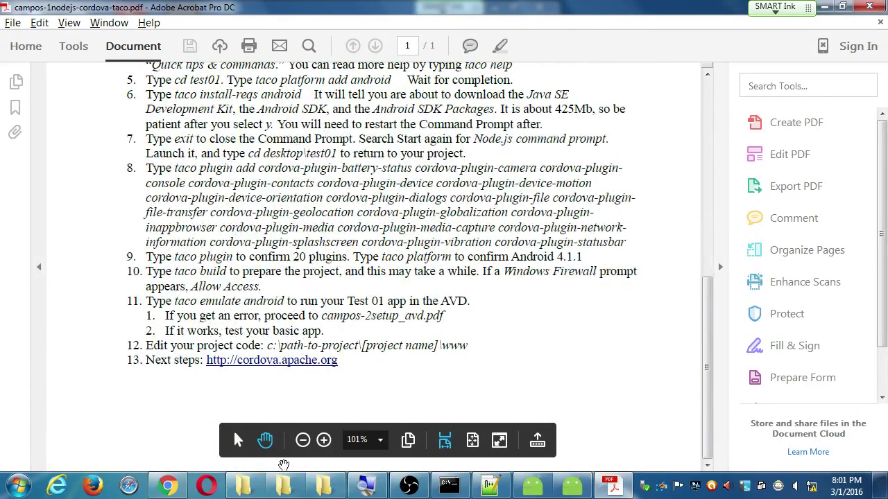
Open campos-2setup-avd.pdf from the desktop without the assistive reading setup and read its Android SDK manager instructions.
{"action": "key", "text": "super+d"}
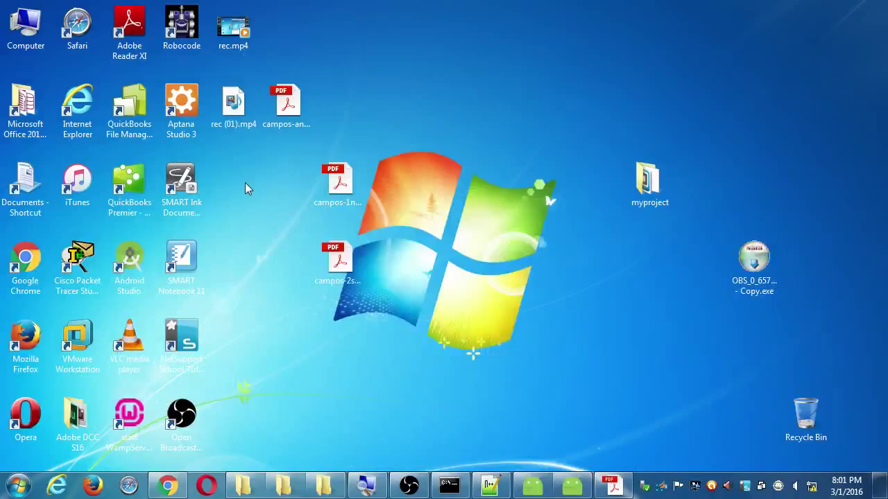
{"action": "left_click", "coordinate": [338, 263]}
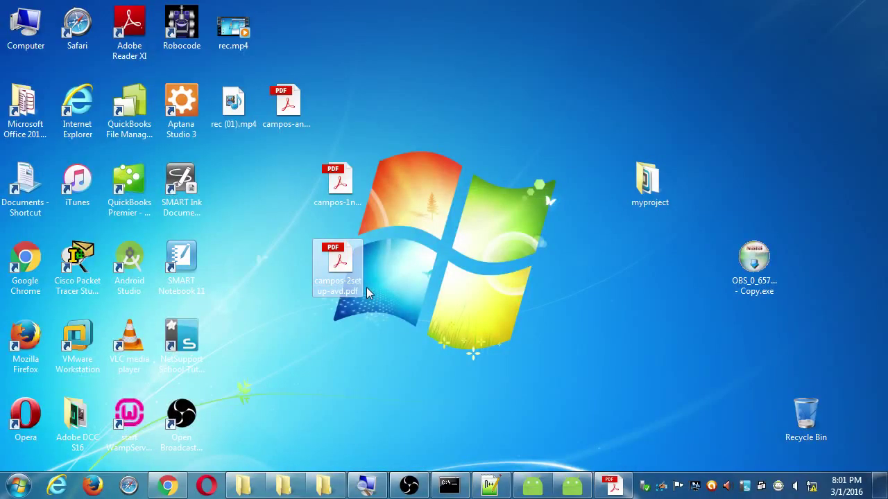
{"action": "double_click", "coordinate": [340, 263]}
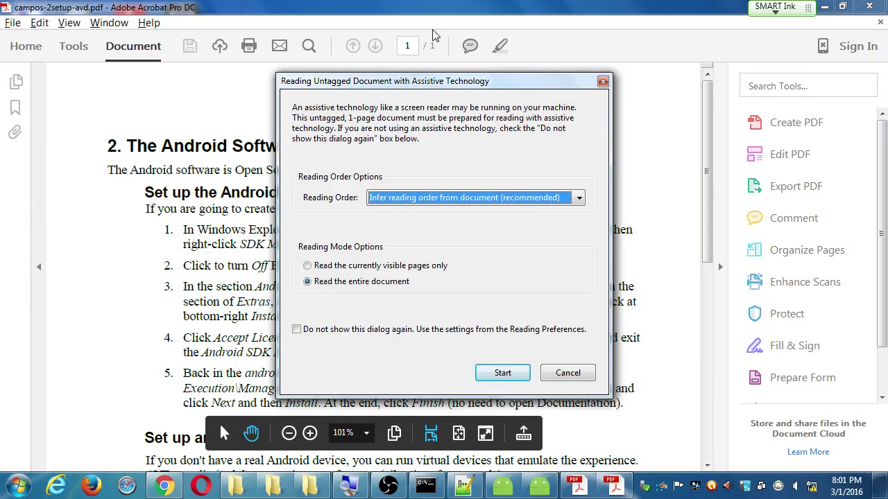
{"action": "left_click", "coordinate": [602, 81]}
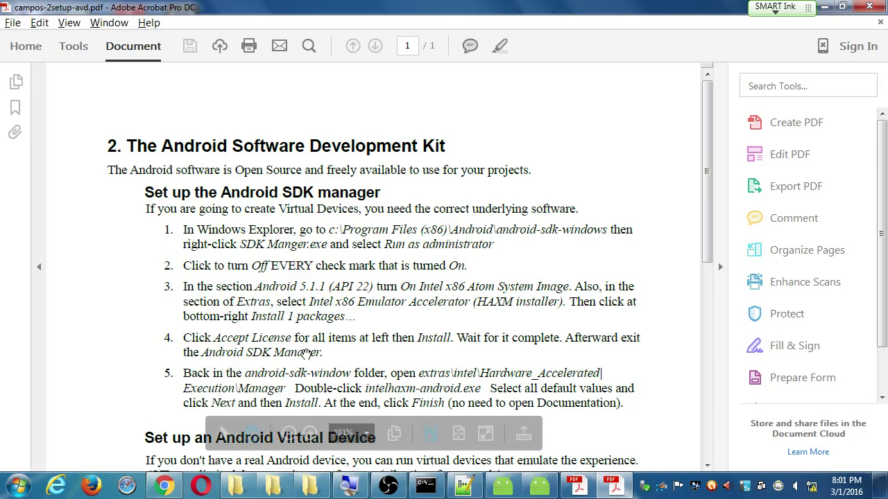
{"action": "scroll", "coordinate": [322, 182], "scroll_direction": "down", "scroll_amount": 5}
{"action": "scroll", "coordinate": [323, 181], "scroll_direction": "up", "scroll_amount": 4}
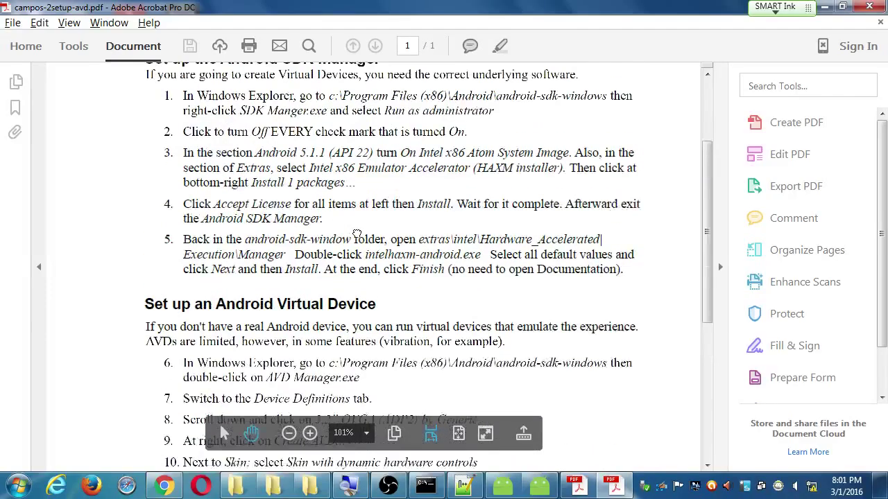
{"action": "scroll", "coordinate": [365, 317], "scroll_direction": "up", "scroll_amount": 1}
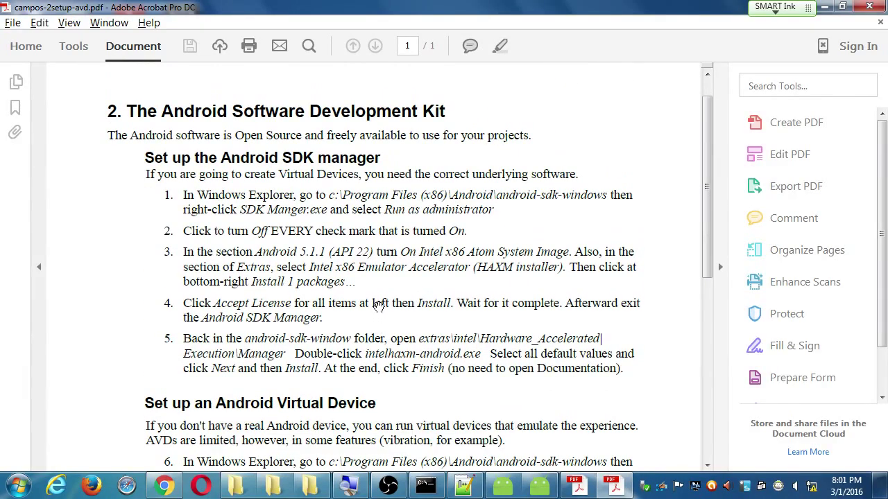
{"action": "scroll", "coordinate": [395, 305], "scroll_direction": "down", "scroll_amount": 1}
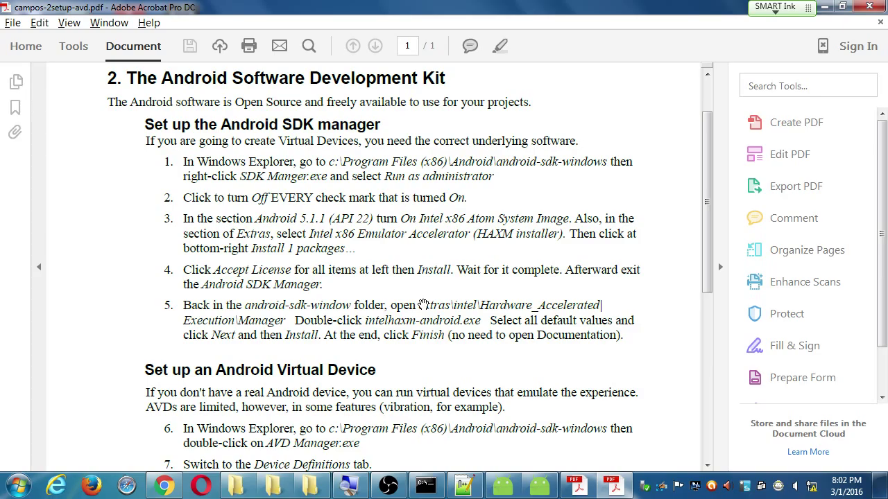
Open C:\Program Files (x86)\Android\android-sdk-windows in a new Windows Explorer window and place it beside the PDF instructions.
{"action": "key", "text": "super+e"}
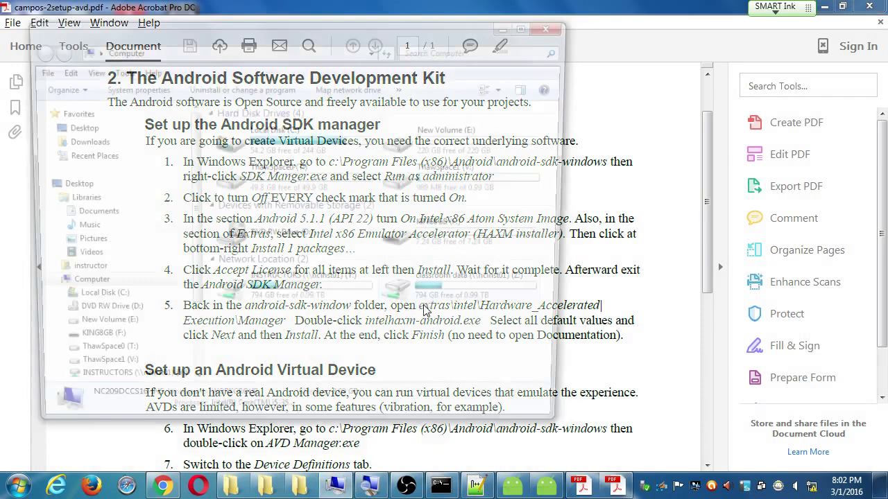
{"action": "left_click_drag", "start_coordinate": [246, 40], "coordinate": [534, 198]}
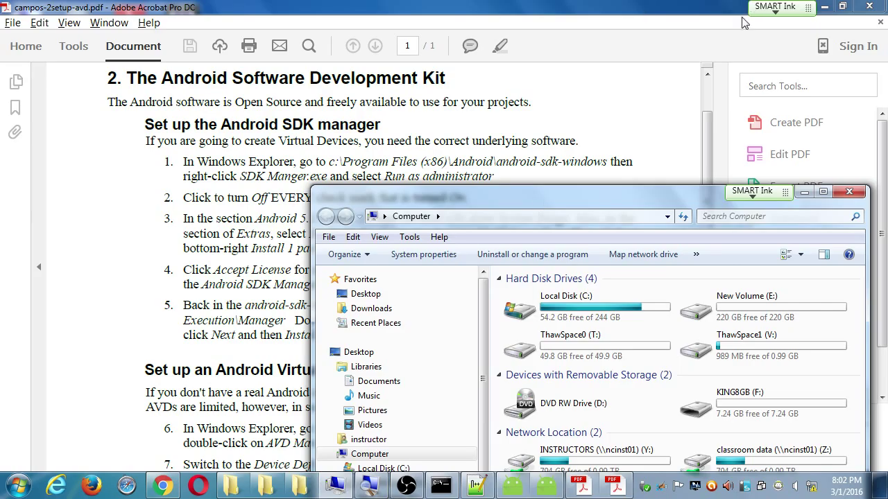
{"action": "double_click", "coordinate": [584, 307]}
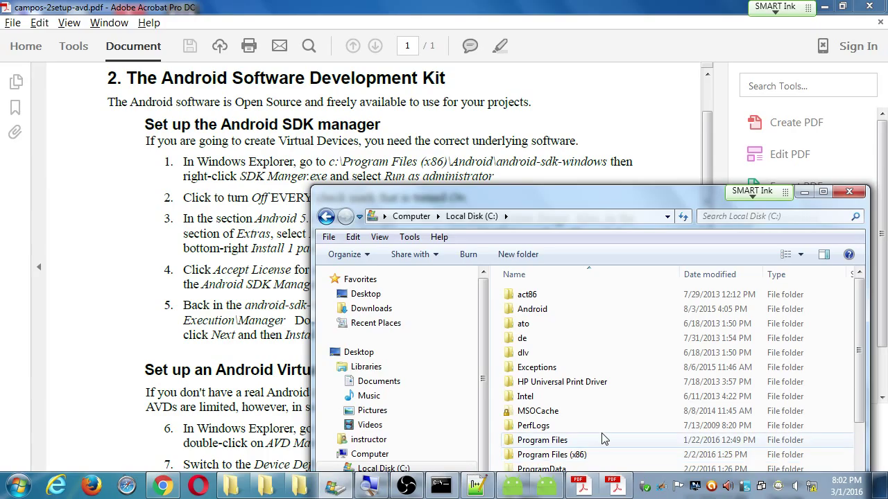
{"action": "double_click", "coordinate": [574, 455]}
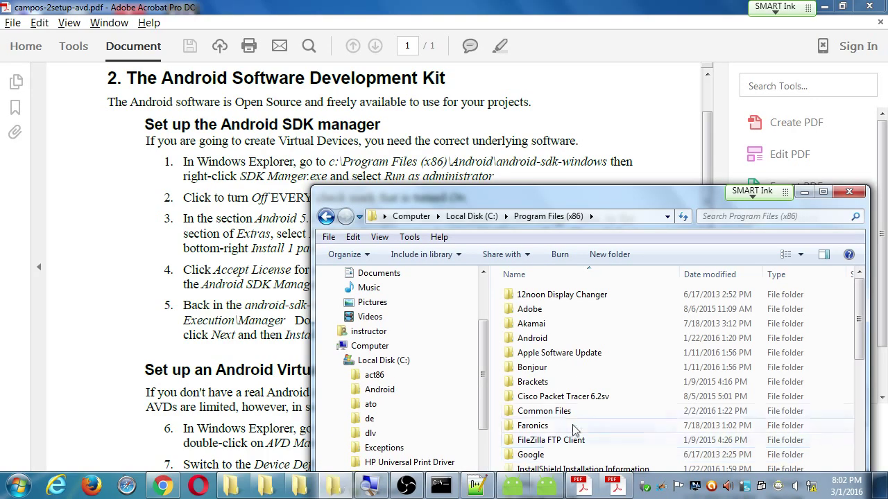
{"action": "left_click", "coordinate": [529, 340]}
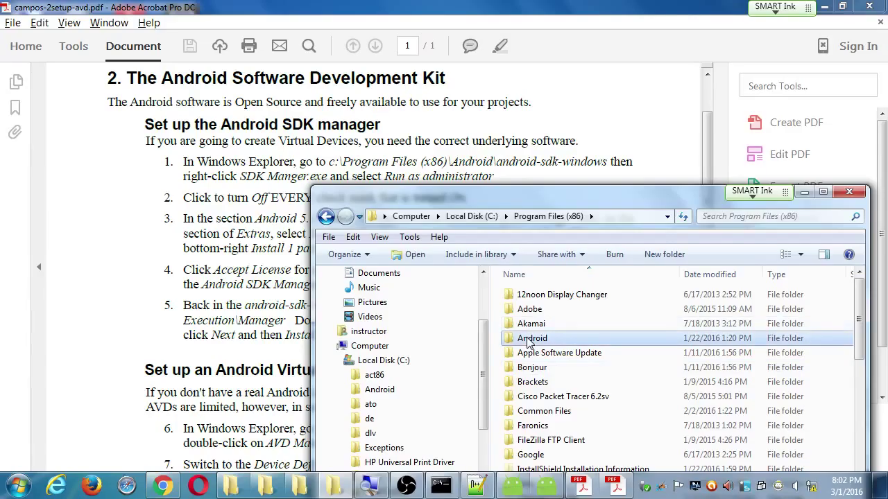
{"action": "double_click", "coordinate": [529, 342]}
{"action": "left_click", "coordinate": [541, 300]}
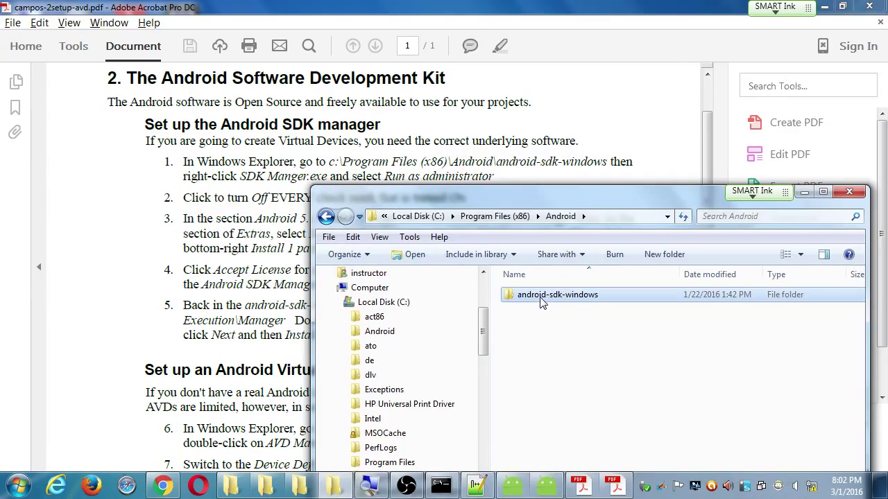
{"action": "double_click", "coordinate": [542, 300]}
{"action": "left_click_drag", "start_coordinate": [570, 197], "coordinate": [619, 77]}
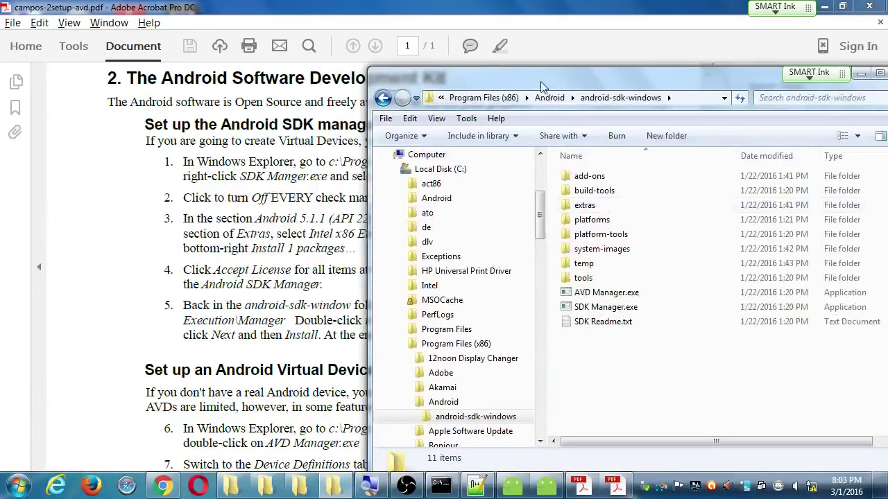
{"action": "left_click_drag", "start_coordinate": [542, 87], "coordinate": [569, 69]}
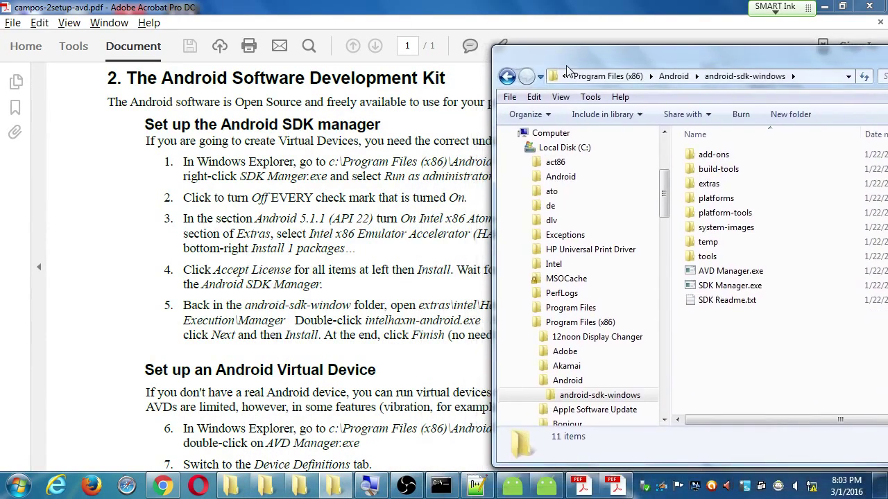
Run SDK Manager.exe as administrator from the android-sdk-windows folder and check its package instructions in campos-2setup-avd.pdf.
{"action": "right_click", "coordinate": [693, 291]}
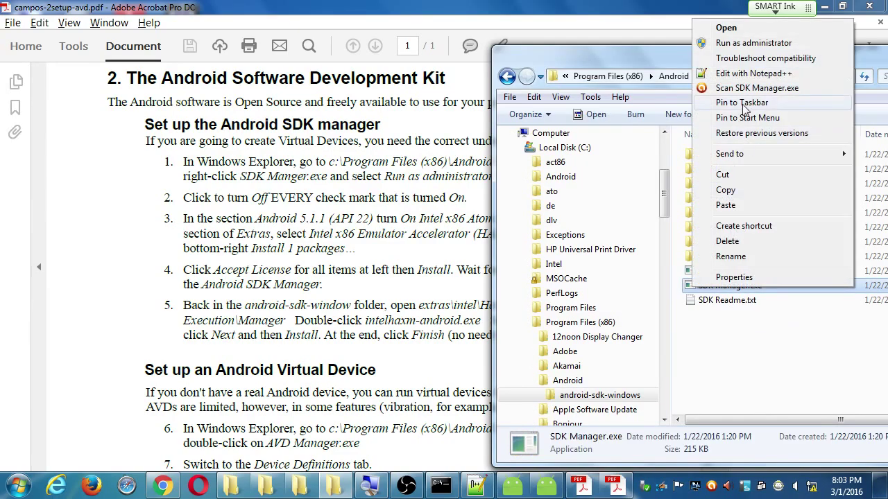
{"action": "left_click", "coordinate": [752, 43]}
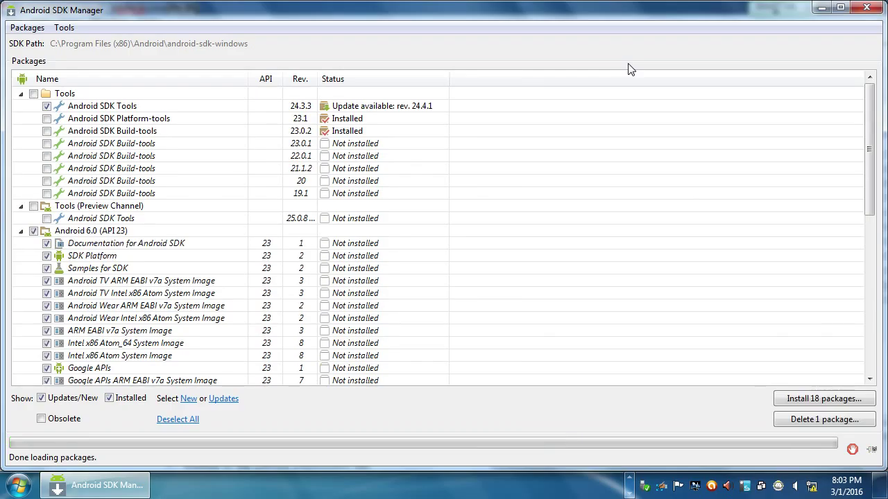
{"action": "key", "text": "alt+Tab"}
{"action": "key", "text": "alt+Tab"}
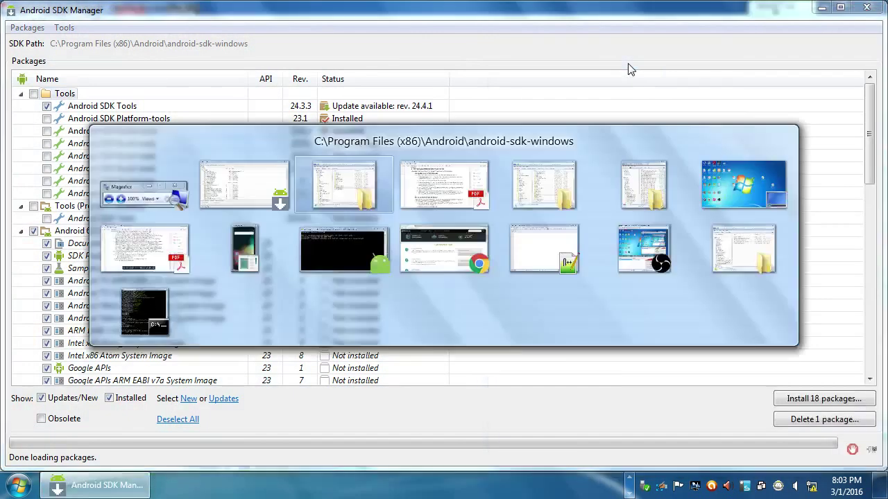
{"action": "key", "text": "alt+Tab"}
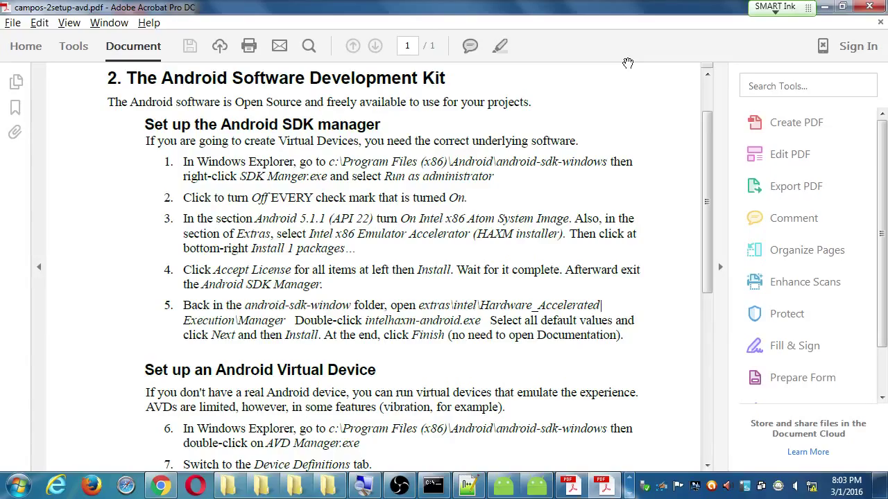
{"action": "key", "text": "alt+Tab"}
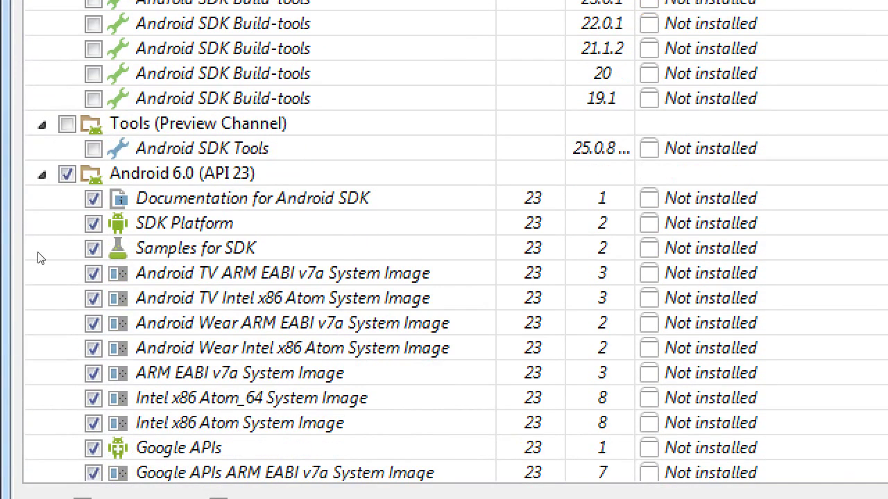
Examine the selections and install status of the Android 6.0 (API 23), Android 5.1.1 (API 22) and Extras packages in Android SDK Manager.
{"action": "left_click", "coordinate": [113, 235]}
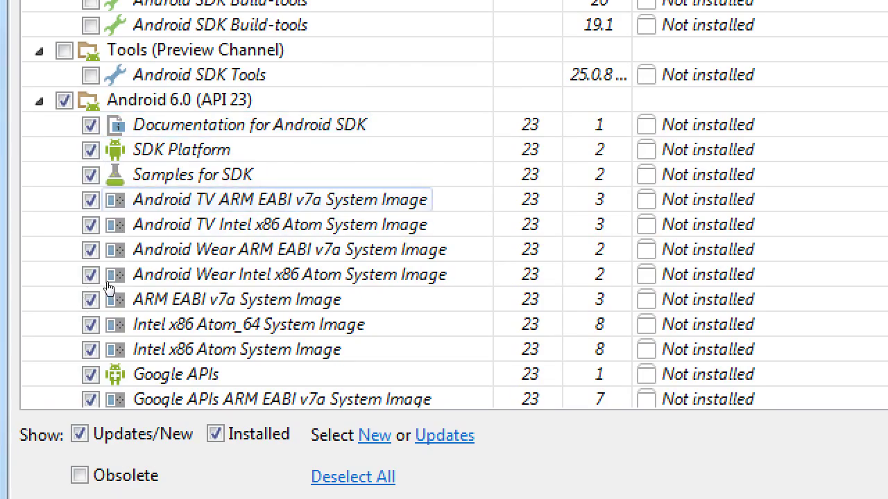
{"action": "mouse_move", "coordinate": [109, 288]}
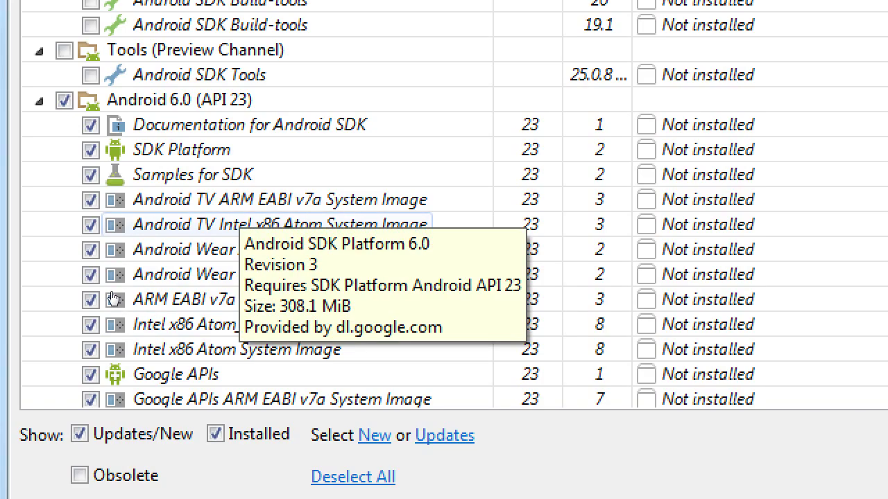
{"action": "scroll", "coordinate": [138, 229], "scroll_direction": "down", "scroll_amount": 3}
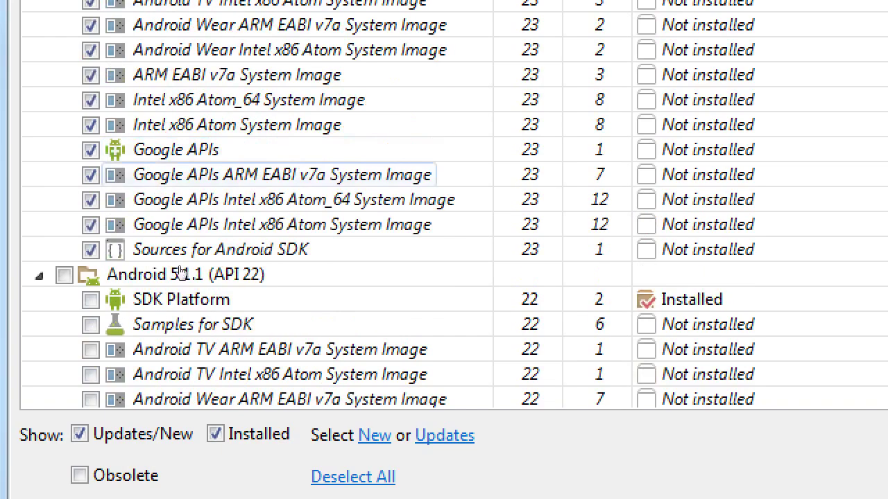
{"action": "scroll", "coordinate": [180, 273], "scroll_direction": "up", "scroll_amount": 2}
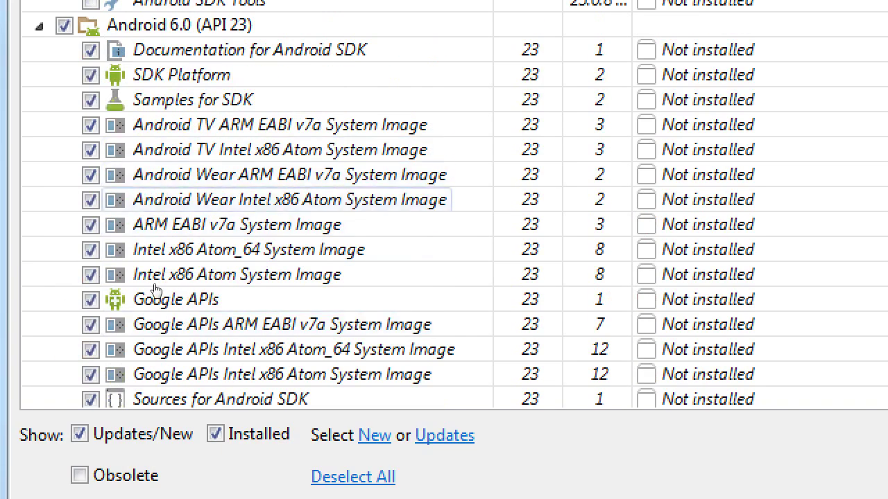
{"action": "mouse_move", "coordinate": [177, 256]}
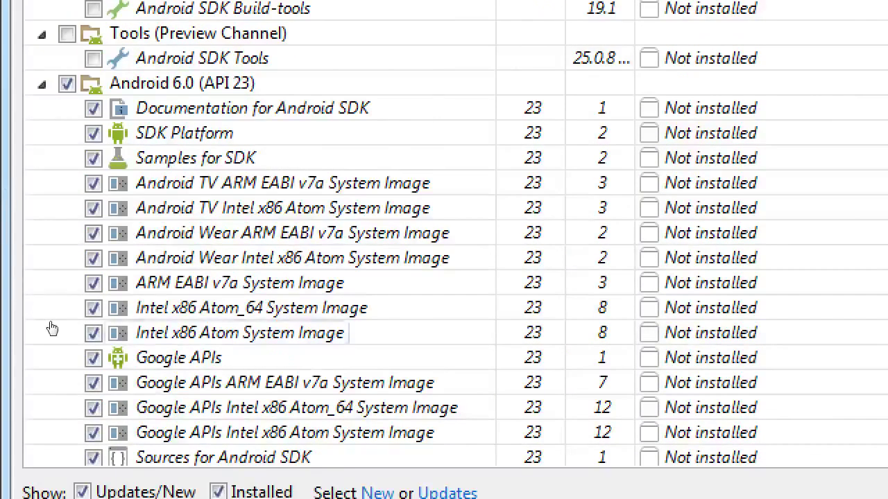
{"action": "scroll", "coordinate": [53, 330], "scroll_direction": "down", "scroll_amount": 5}
{"action": "scroll", "coordinate": [54, 330], "scroll_direction": "down", "scroll_amount": 3}
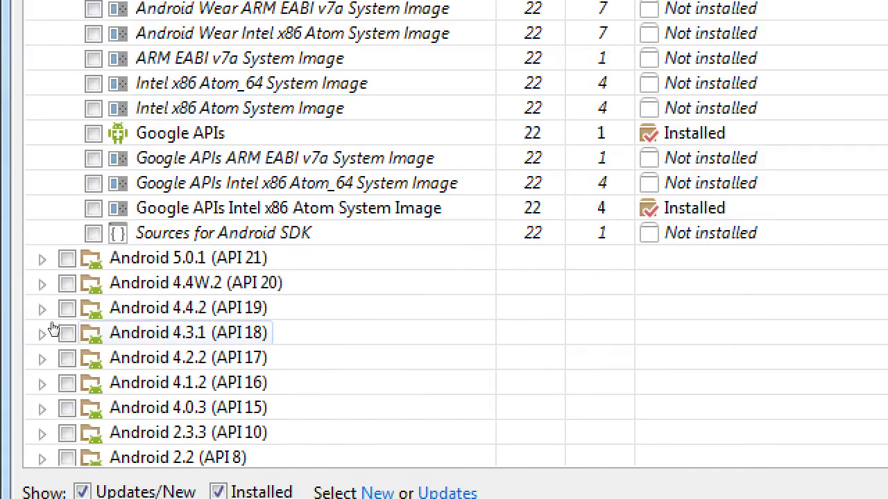
{"action": "key", "text": "alt+Tab"}
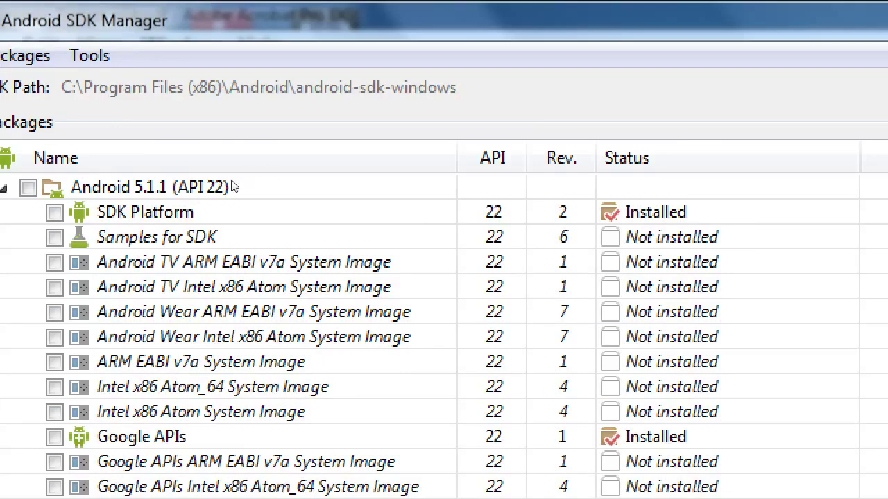
{"action": "scroll", "coordinate": [273, 66], "scroll_direction": "down", "scroll_amount": 5}
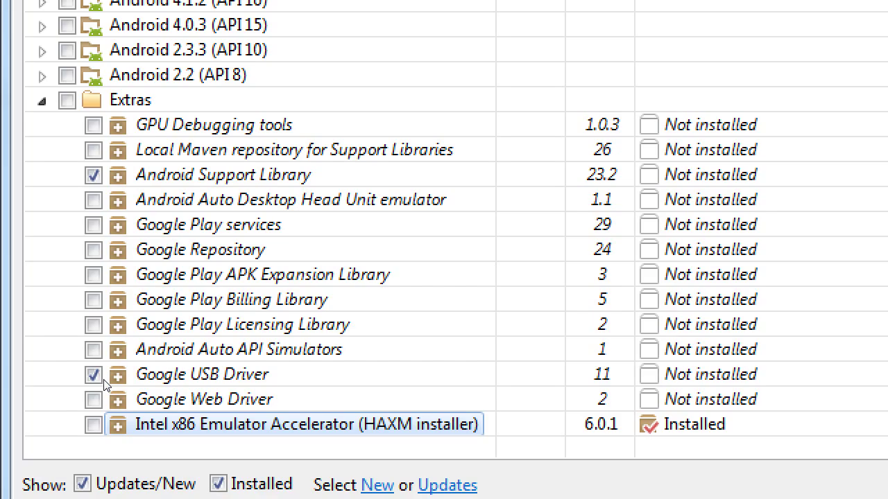
{"action": "scroll", "coordinate": [170, 291], "scroll_direction": "up", "scroll_amount": 8}
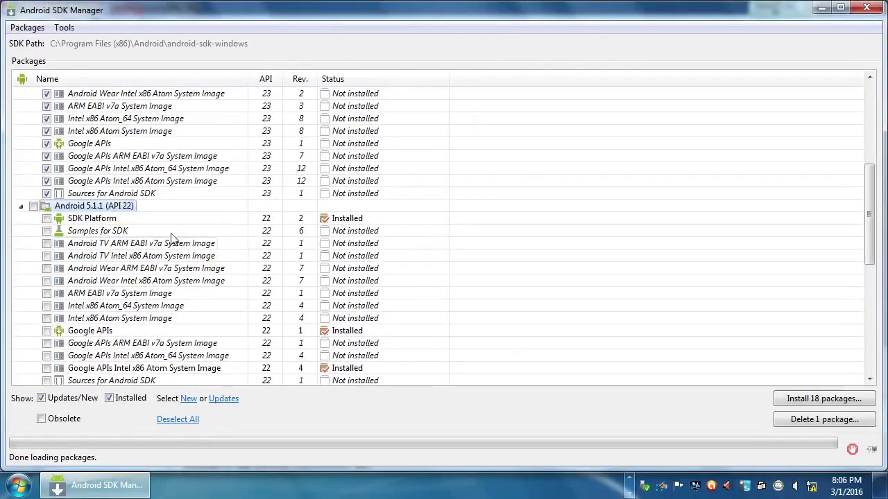
Minimize Android SDK Manager and read the package installation and HAXM steps in campos-2setup-avd.pdf.
{"action": "left_click", "coordinate": [821, 7]}
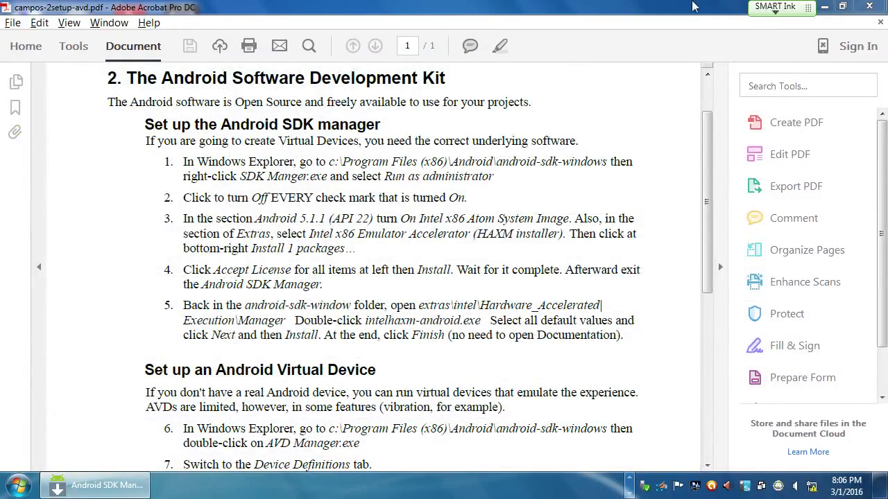
{"action": "left_click_drag", "start_coordinate": [696, 7], "coordinate": [606, 5]}
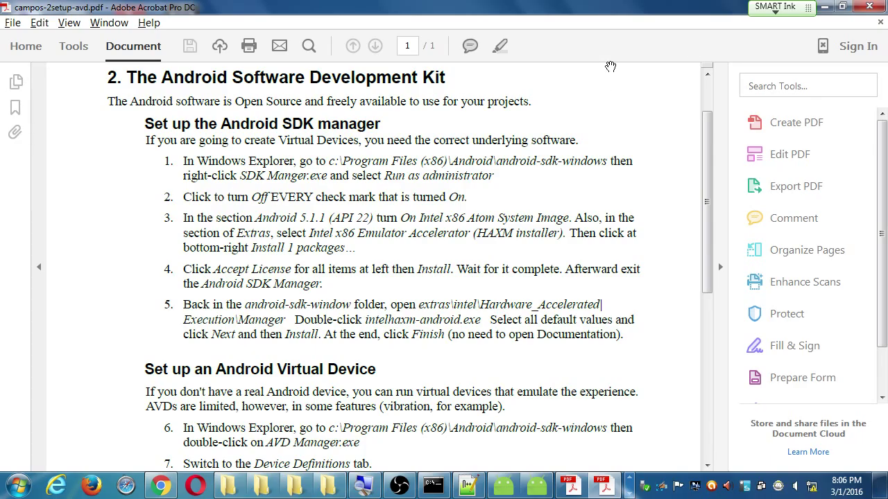
{"action": "scroll", "coordinate": [336, 267], "scroll_direction": "down", "scroll_amount": 1}
{"action": "scroll", "coordinate": [335, 266], "scroll_direction": "up", "scroll_amount": 1}
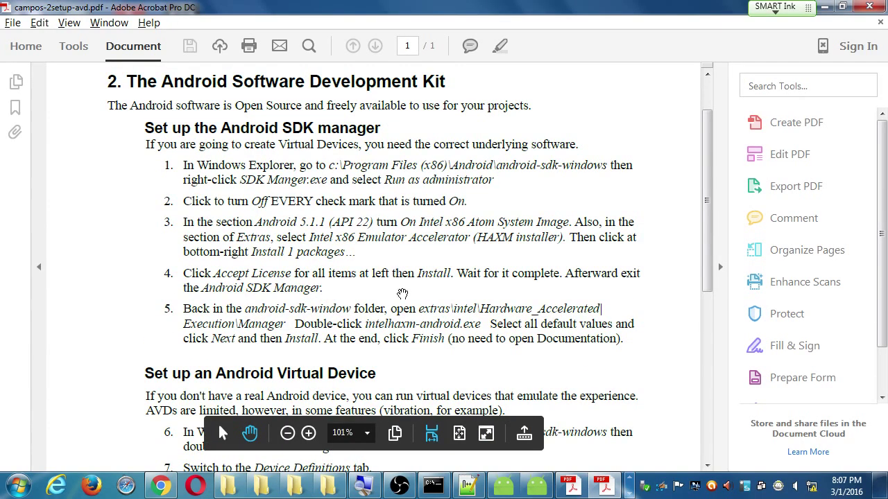
{"action": "scroll", "coordinate": [402, 294], "scroll_direction": "down", "scroll_amount": 1}
{"action": "scroll", "coordinate": [406, 295], "scroll_direction": "up", "scroll_amount": 1}
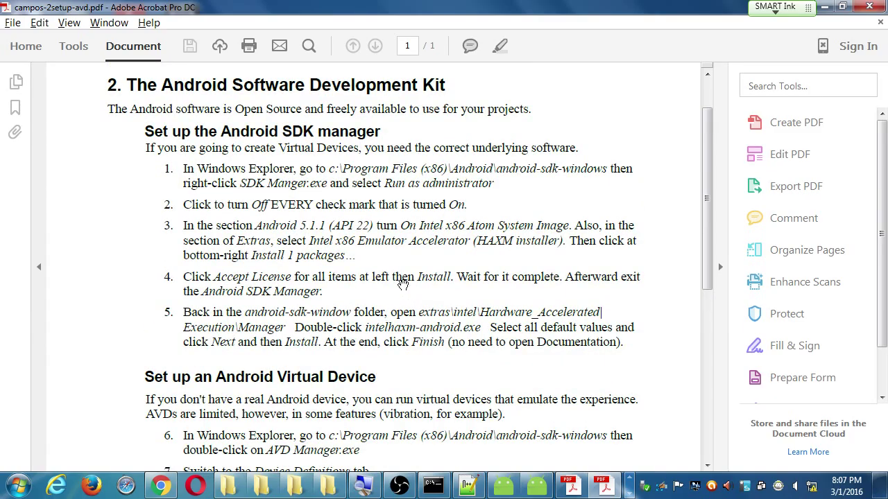
{"action": "scroll", "coordinate": [419, 322], "scroll_direction": "down", "scroll_amount": 1}
{"action": "scroll", "coordinate": [418, 323], "scroll_direction": "up", "scroll_amount": 1}
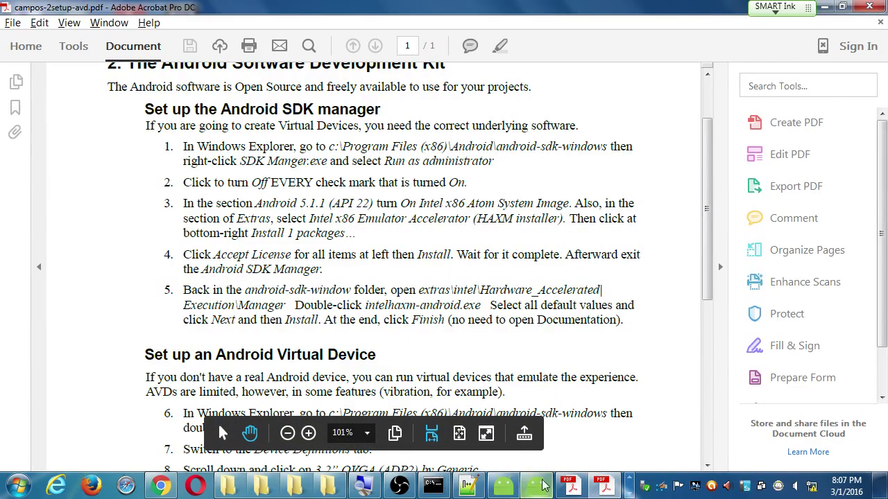
Return to Android SDK Manager, review its package list from Tools through Extras, and close it without installing anything.
{"action": "left_click", "coordinate": [513, 487]}
{"action": "left_click", "coordinate": [513, 487]}
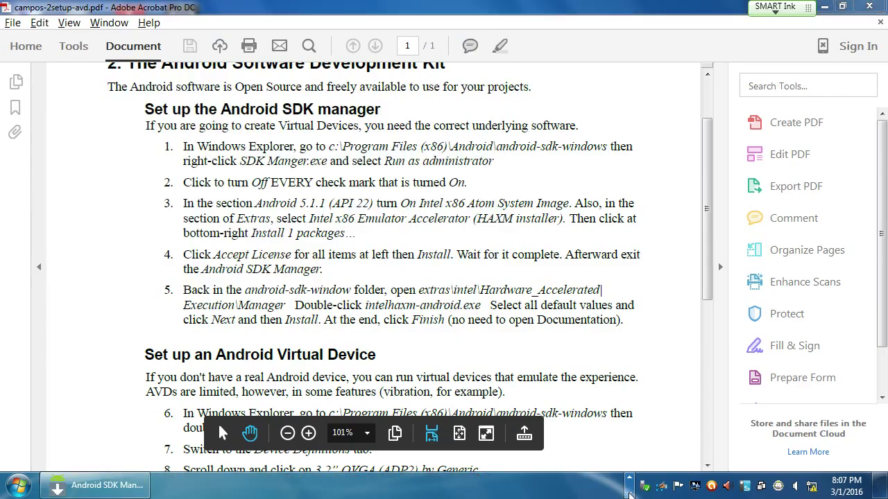
{"action": "left_click", "coordinate": [101, 486]}
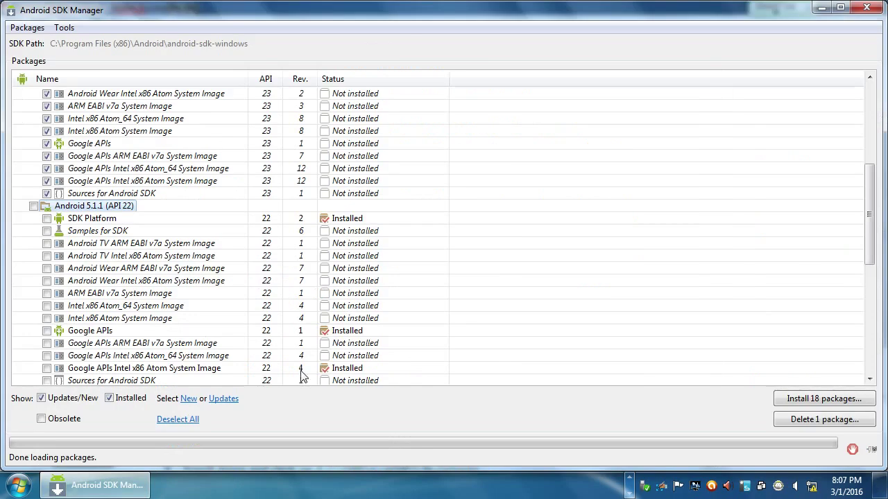
{"action": "scroll", "coordinate": [330, 323], "scroll_direction": "up", "scroll_amount": 6}
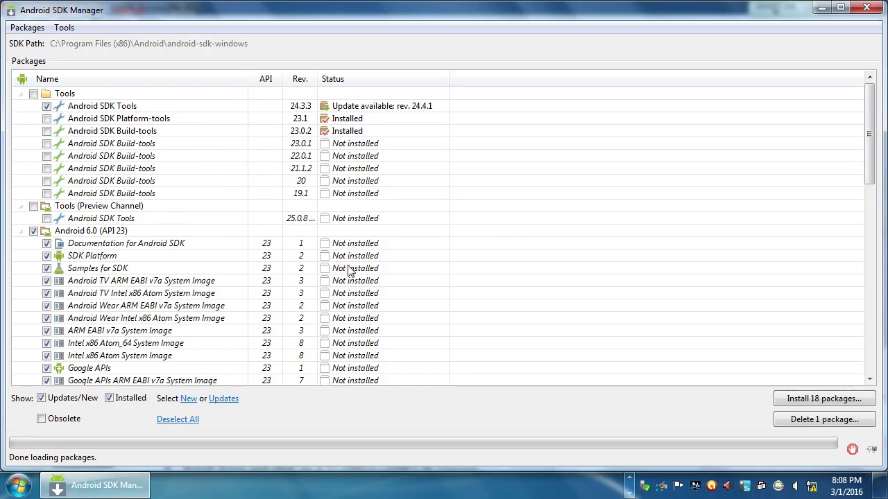
{"action": "scroll", "coordinate": [354, 268], "scroll_direction": "down", "scroll_amount": 14}
{"action": "scroll", "coordinate": [366, 264], "scroll_direction": "up", "scroll_amount": 3}
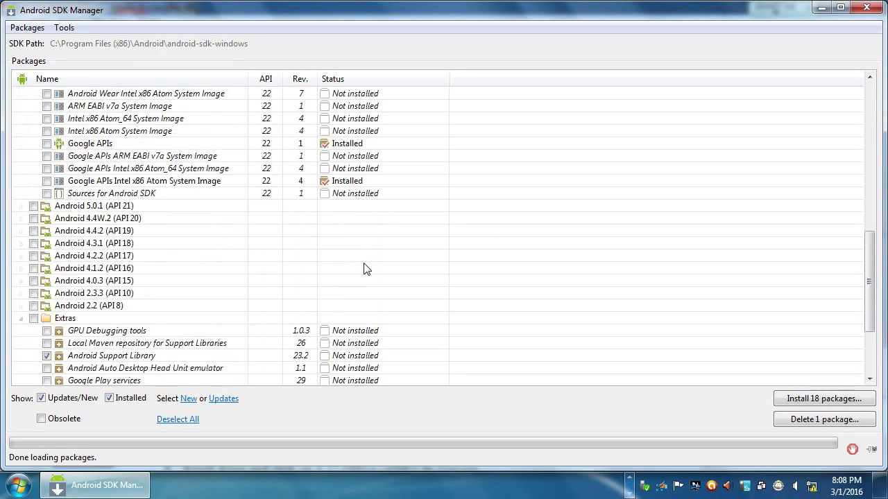
{"action": "scroll", "coordinate": [366, 269], "scroll_direction": "up", "scroll_amount": 12}
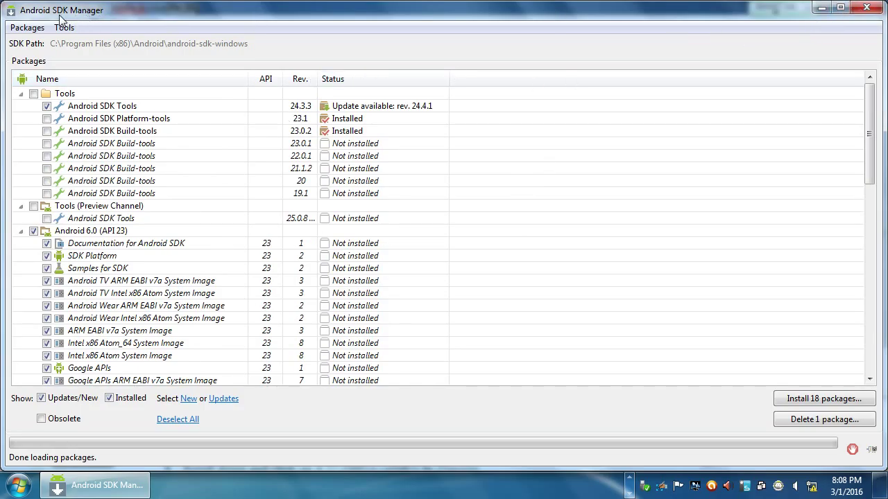
{"action": "left_click", "coordinate": [864, 10]}
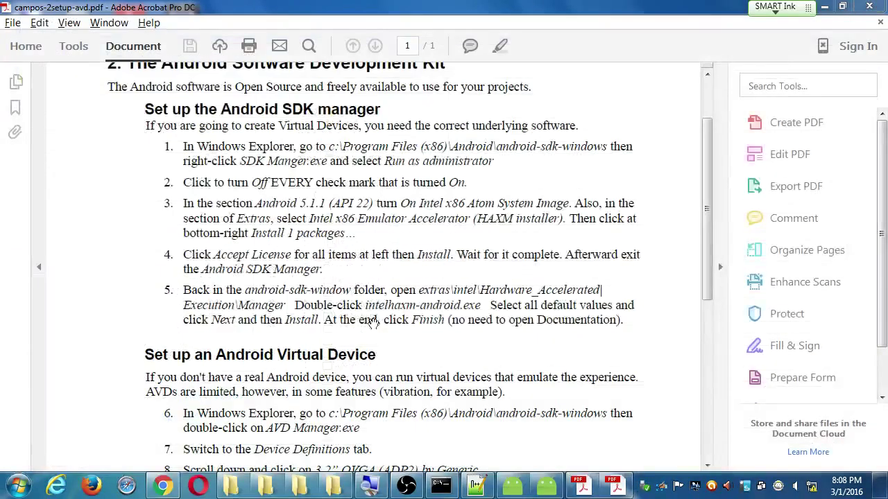
Read the instructions under Set up an Android Virtual Device in campos-2setup-avd.pdf.
{"action": "scroll", "coordinate": [407, 305], "scroll_direction": "up", "scroll_amount": 1}
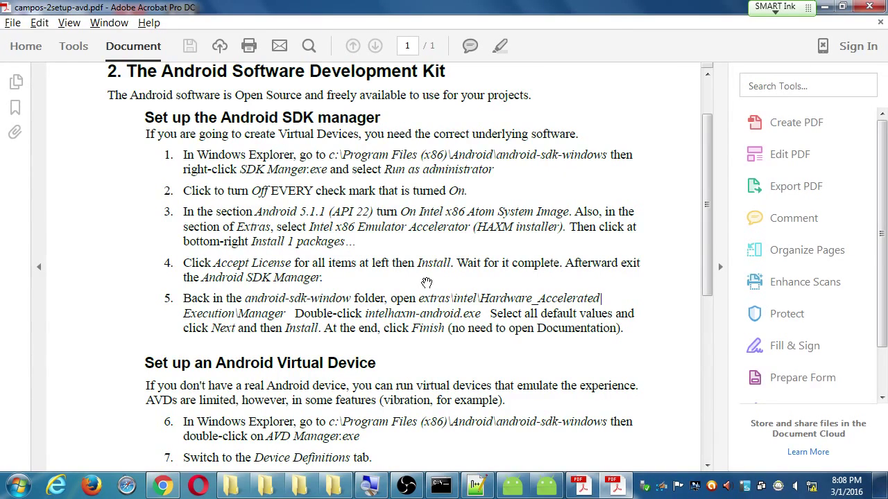
{"action": "left_click_drag", "start_coordinate": [412, 339], "coordinate": [413, 78]}
{"action": "left_click_drag", "start_coordinate": [434, 225], "coordinate": [435, 209]}
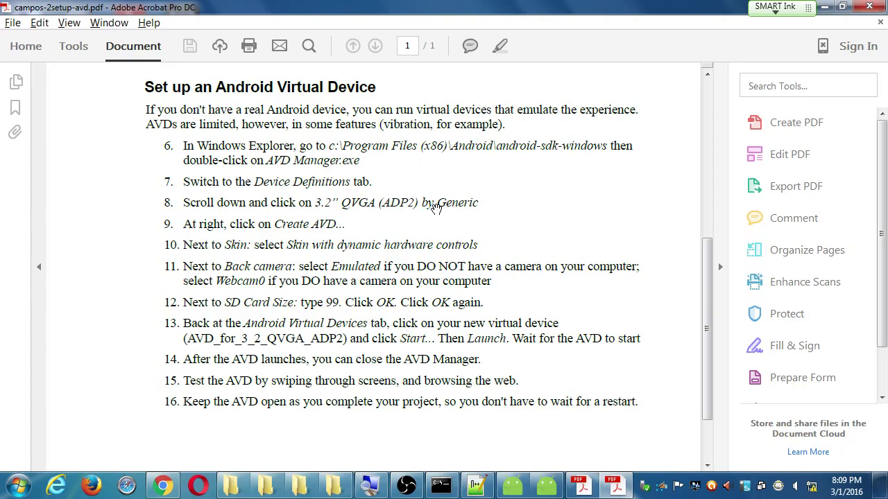
Launch AVD Manager.exe from the android-sdk-windows folder in Windows Explorer and reposition its window.
{"action": "left_click", "coordinate": [334, 485]}
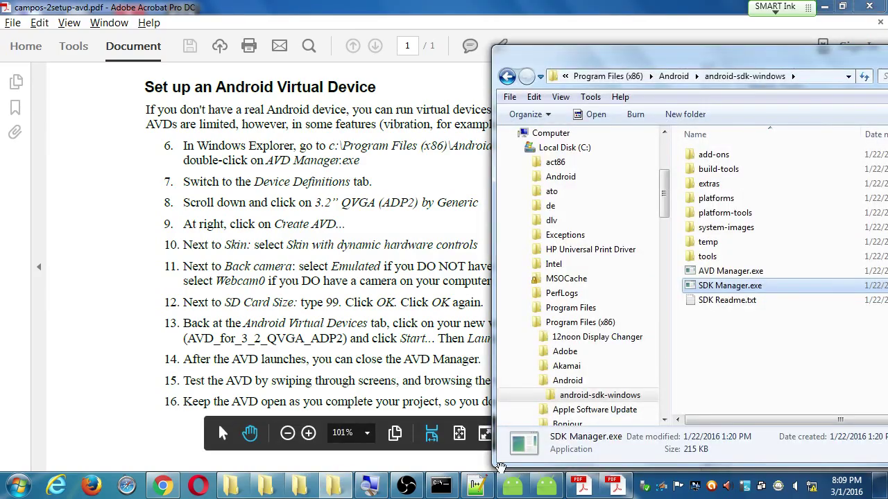
{"action": "left_click_drag", "start_coordinate": [718, 57], "coordinate": [566, 38]}
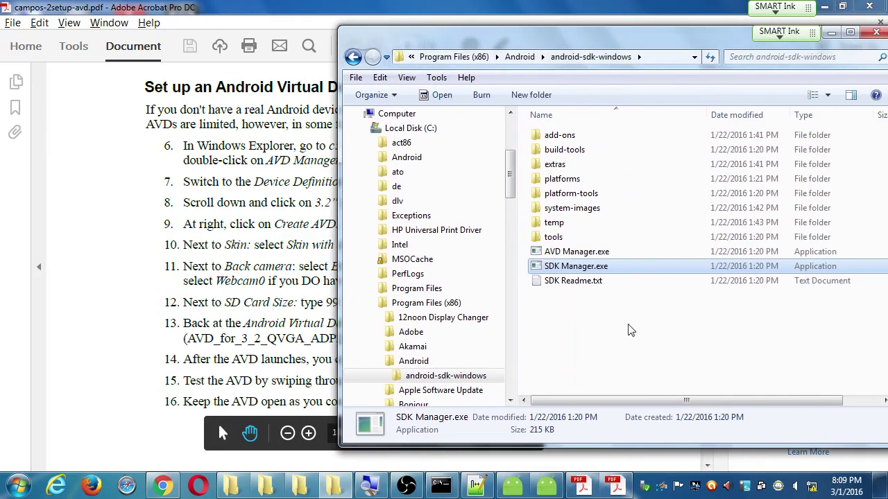
{"action": "left_click", "coordinate": [555, 252]}
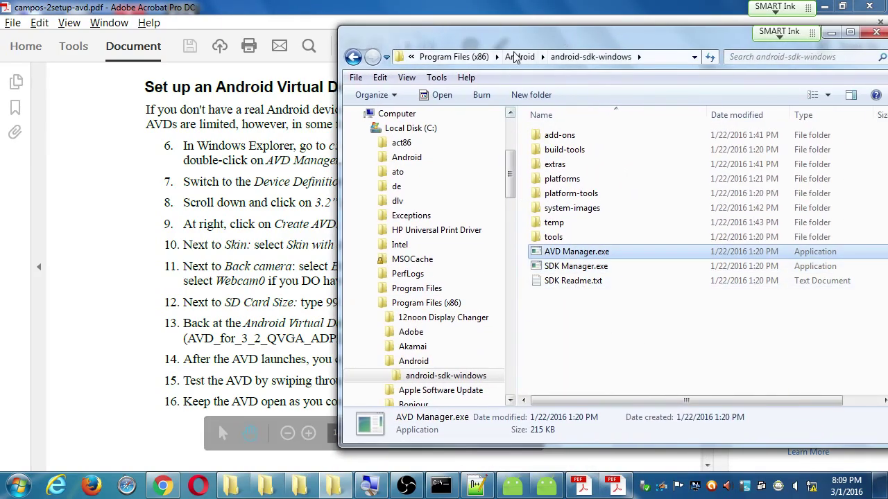
{"action": "left_click_drag", "start_coordinate": [514, 55], "coordinate": [562, 31]}
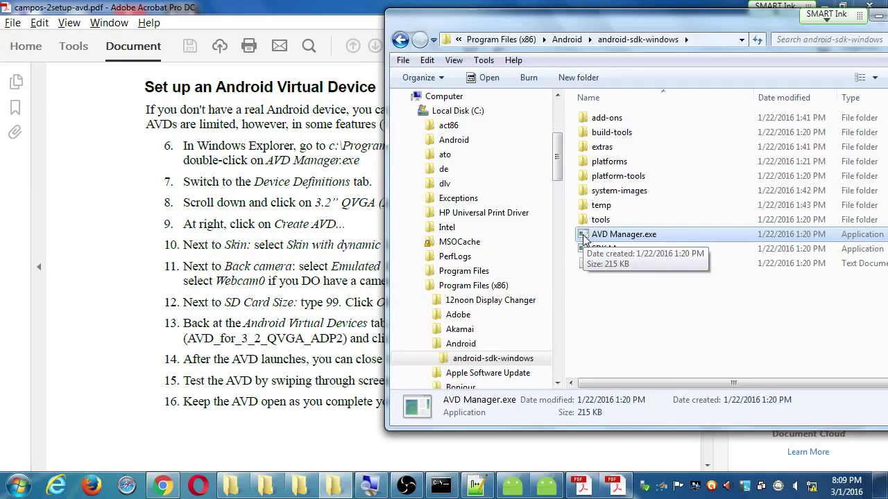
{"action": "double_click", "coordinate": [584, 238]}
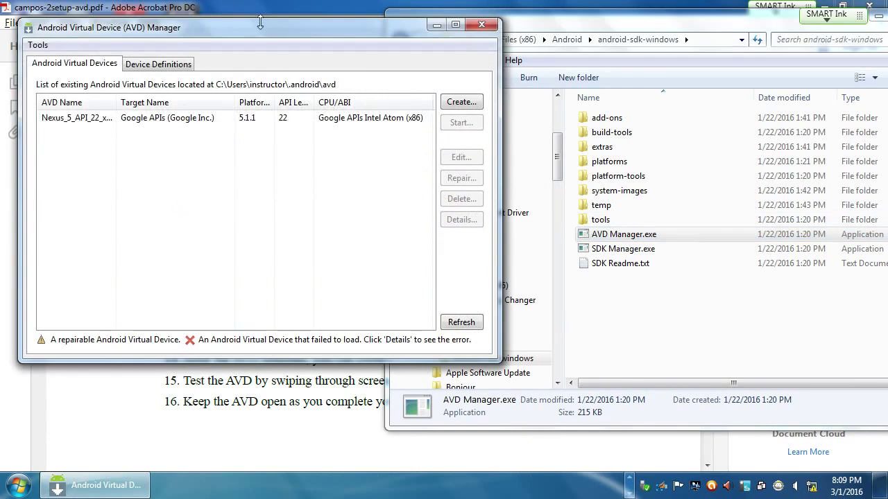
{"action": "left_click_drag", "start_coordinate": [243, 15], "coordinate": [330, 48]}
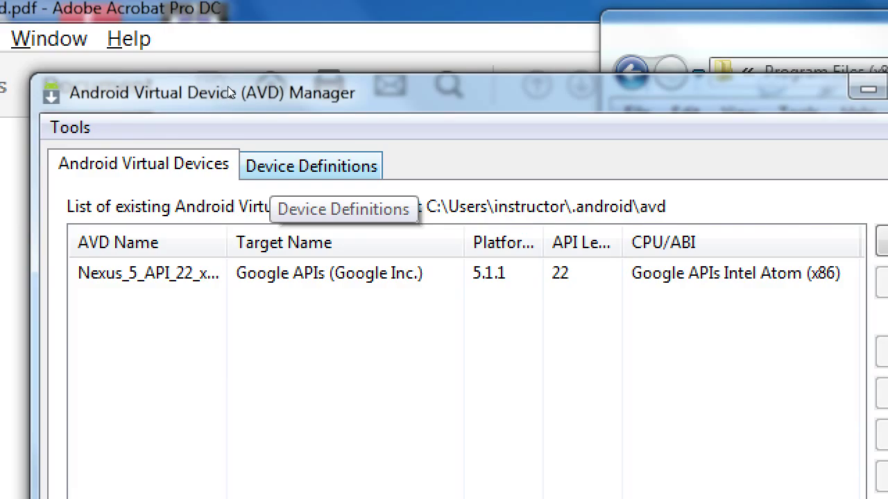
Show the Device Definitions and browse the known devices from Android TV through the Nexus and generic screen sizes.
{"action": "left_click", "coordinate": [311, 166]}
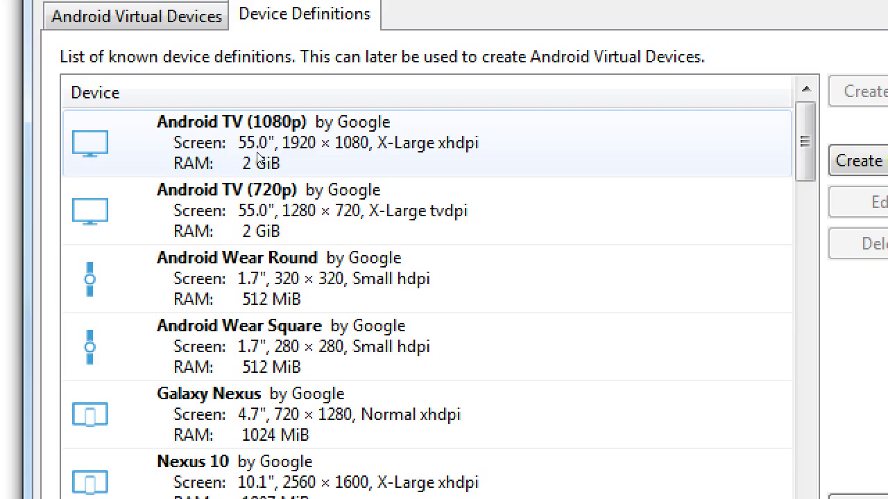
{"action": "left_click", "coordinate": [233, 251]}
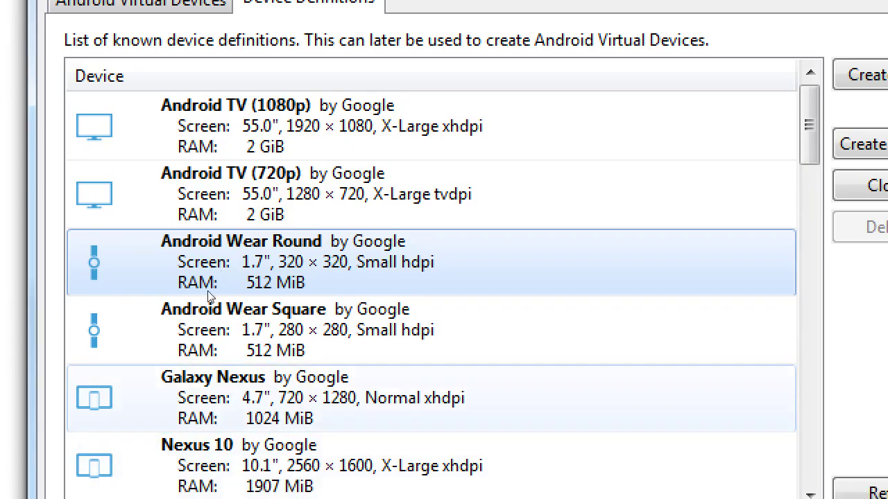
{"action": "left_click", "coordinate": [229, 282]}
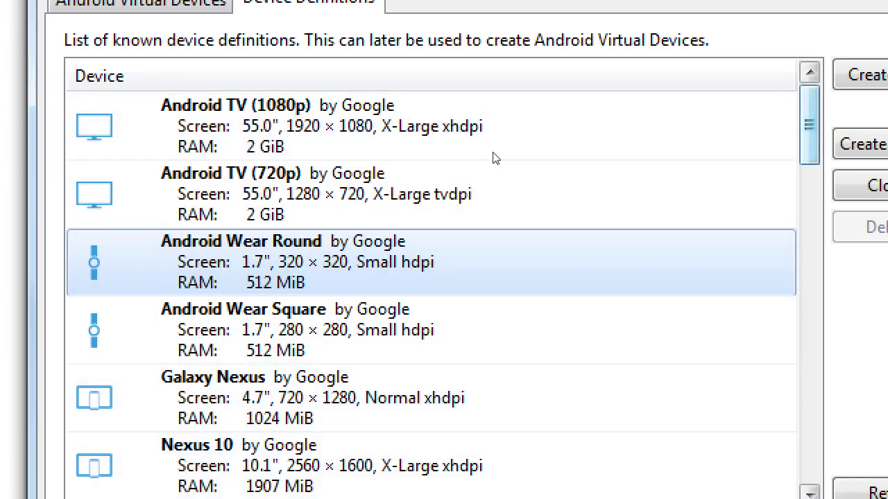
{"action": "scroll", "coordinate": [494, 159], "scroll_direction": "down", "scroll_amount": 8}
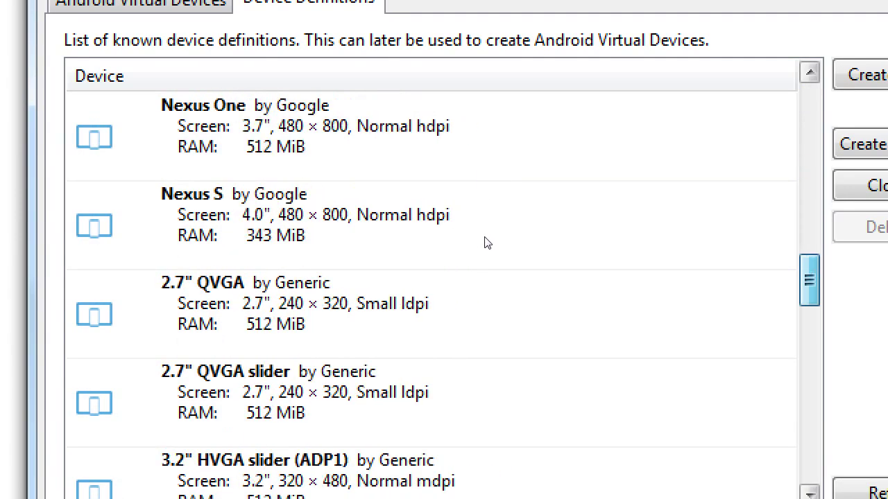
{"action": "left_click", "coordinate": [166, 281]}
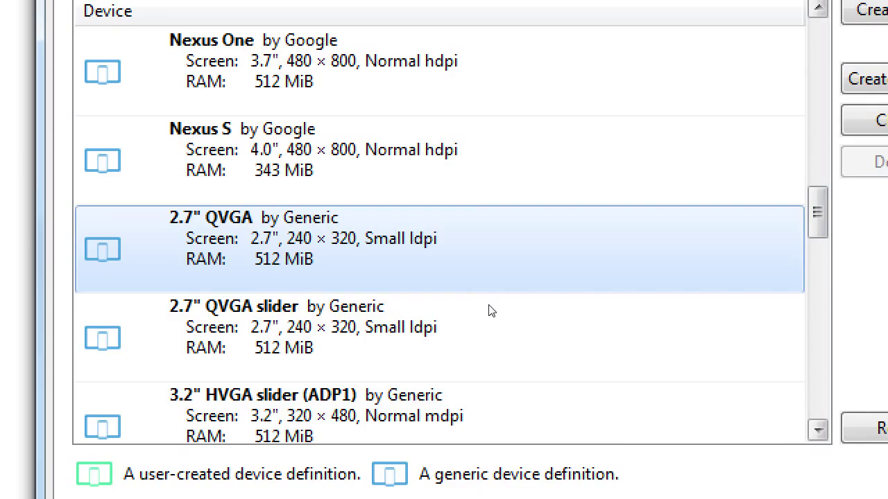
{"action": "scroll", "coordinate": [484, 375], "scroll_direction": "down", "scroll_amount": 5}
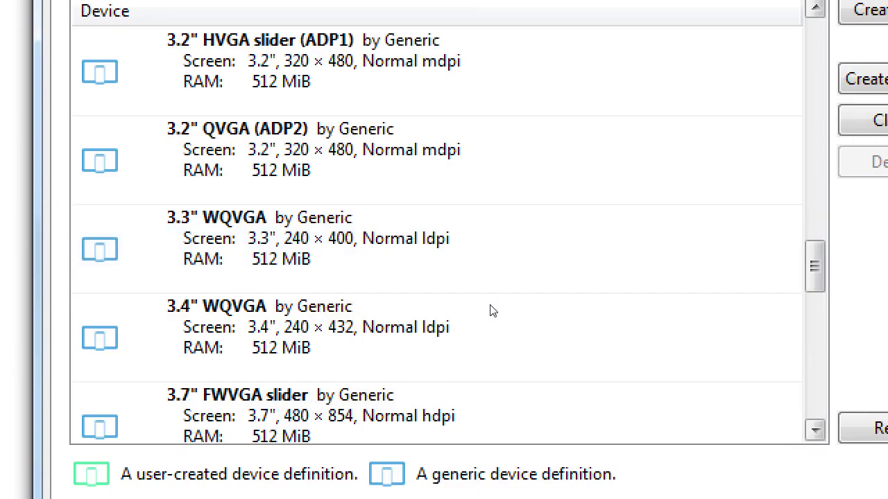
{"action": "scroll", "coordinate": [490, 311], "scroll_direction": "down", "scroll_amount": 9}
{"action": "scroll", "coordinate": [490, 329], "scroll_direction": "up", "scroll_amount": 7}
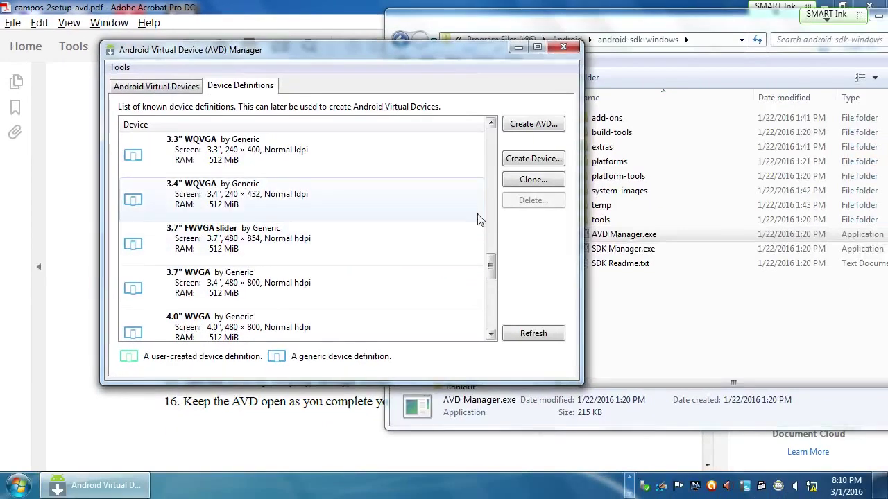
{"action": "left_click_drag", "start_coordinate": [490, 263], "coordinate": [490, 226]}
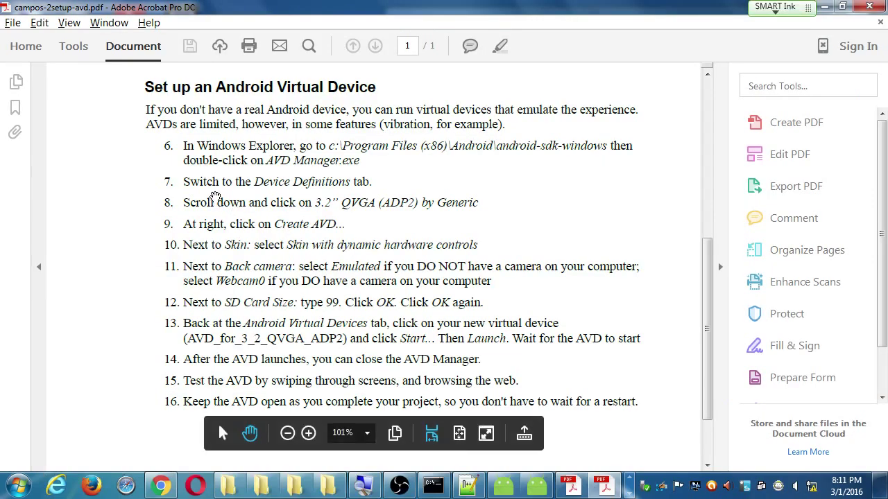
Check steps 8 and 9 of the PDF guide and start creating an AVD from the 3.2" QVGA (ADP2) by Generic definition.
{"action": "scroll", "coordinate": [311, 198], "scroll_direction": "down", "scroll_amount": 1}
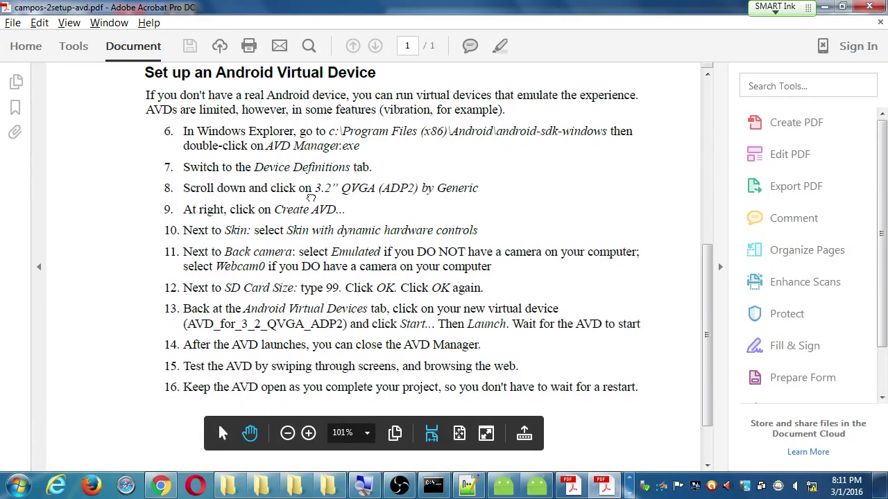
{"action": "scroll", "coordinate": [312, 198], "scroll_direction": "down", "scroll_amount": 1}
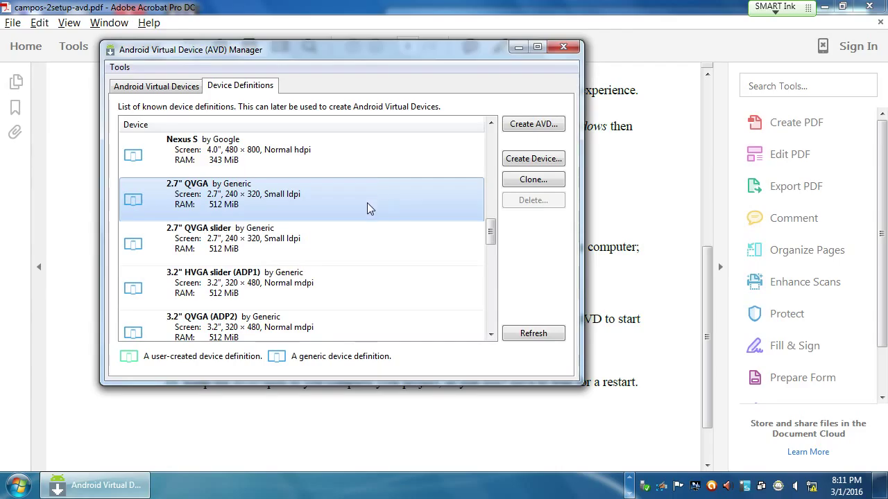
{"action": "left_click", "coordinate": [491, 335]}
{"action": "left_click", "coordinate": [491, 335]}
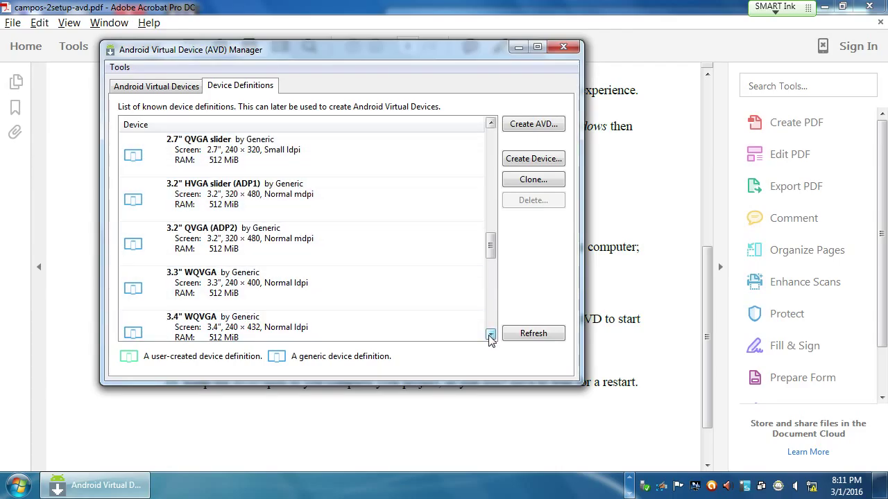
{"action": "left_click", "coordinate": [491, 335]}
{"action": "left_click", "coordinate": [239, 198]}
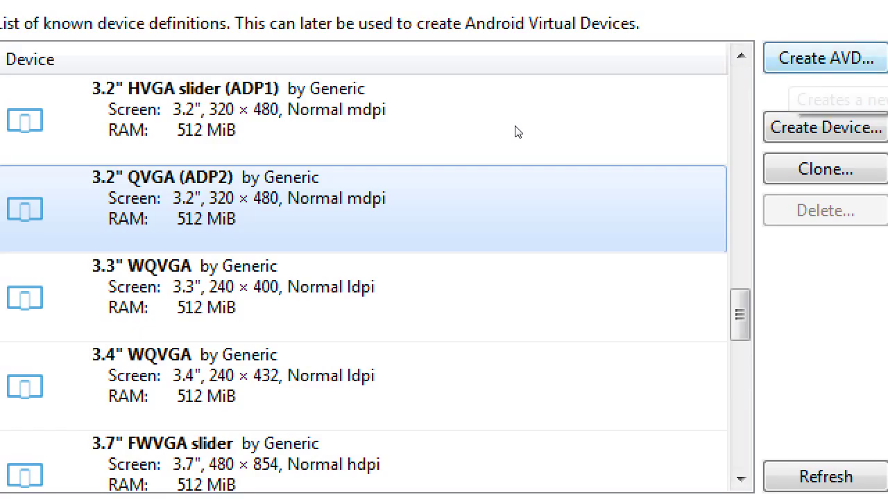
{"action": "key", "text": "Return"}
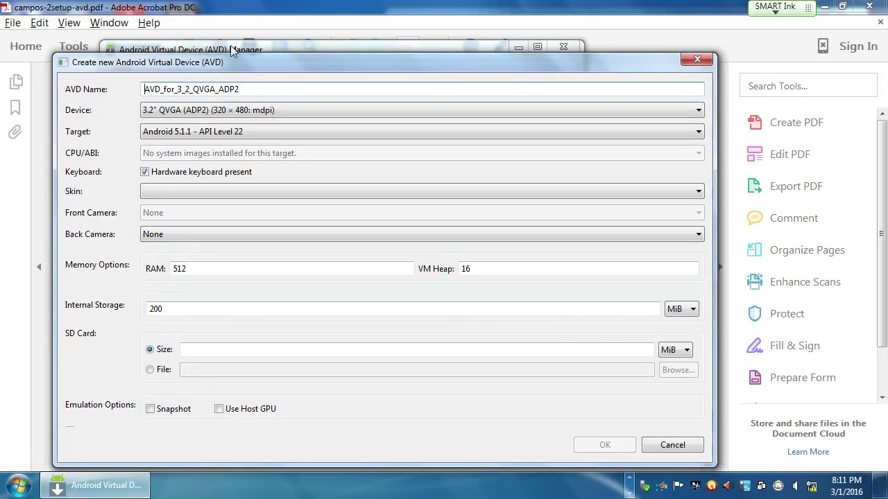
Reposition the new AVD dialog, inspect its name and device choices, and set the target to Google APIs (Google Inc.) - API Level 22.
{"action": "left_click_drag", "start_coordinate": [225, 63], "coordinate": [243, 29]}
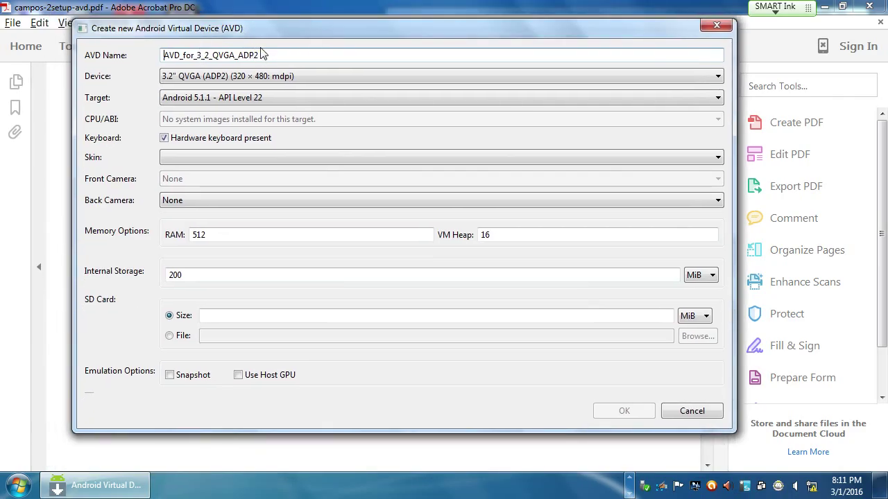
{"action": "left_click_drag", "start_coordinate": [291, 57], "coordinate": [61, 64]}
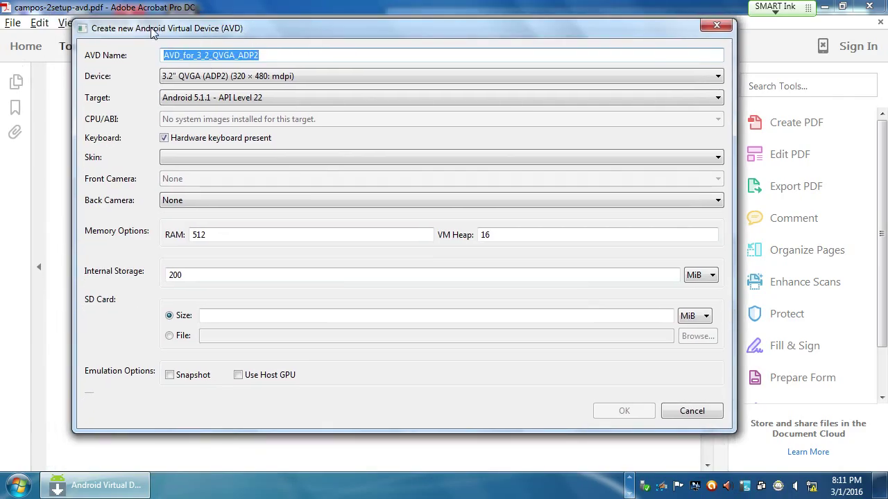
{"action": "left_click", "coordinate": [189, 100]}
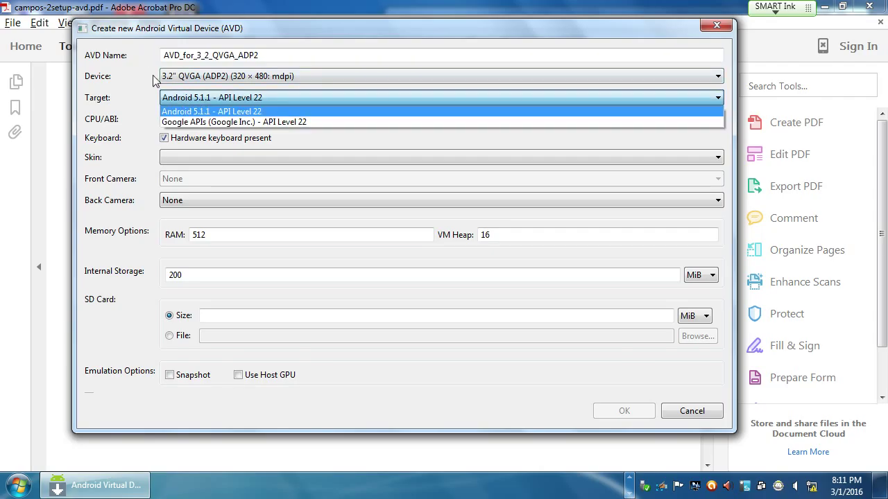
{"action": "left_click", "coordinate": [148, 72]}
{"action": "left_click", "coordinate": [186, 77]}
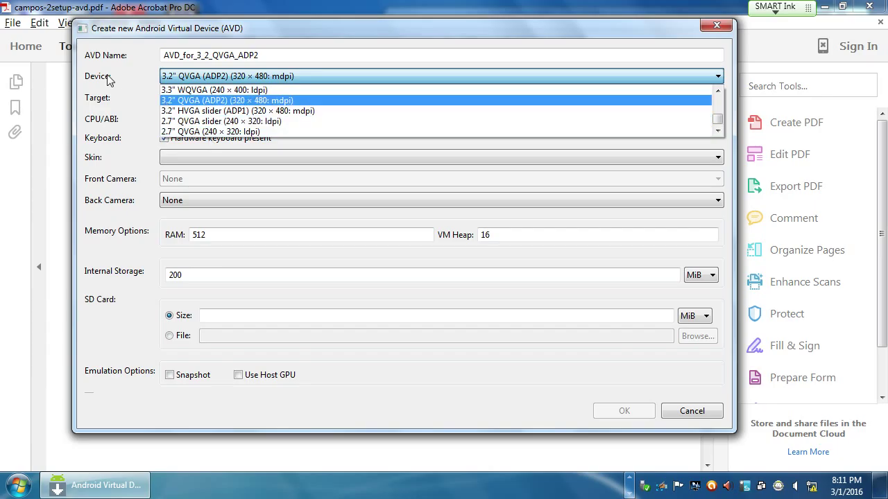
{"action": "left_click", "coordinate": [117, 78]}
{"action": "left_click", "coordinate": [181, 104]}
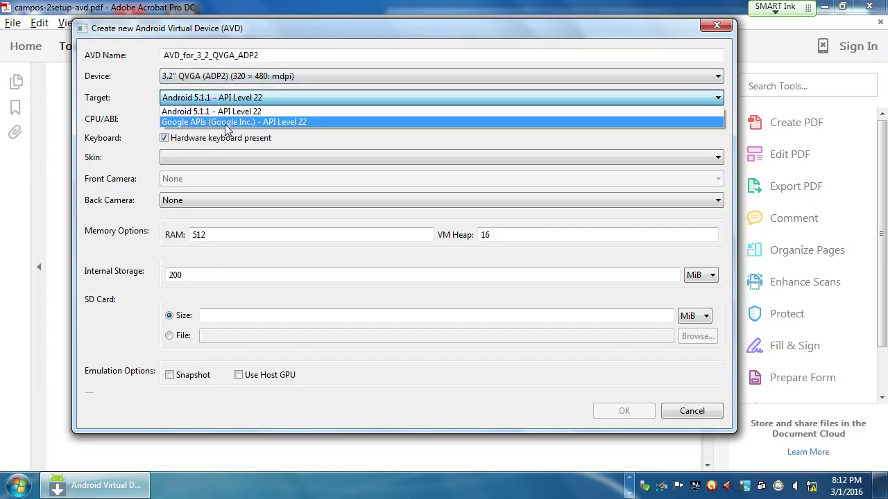
{"action": "left_click", "coordinate": [224, 123]}
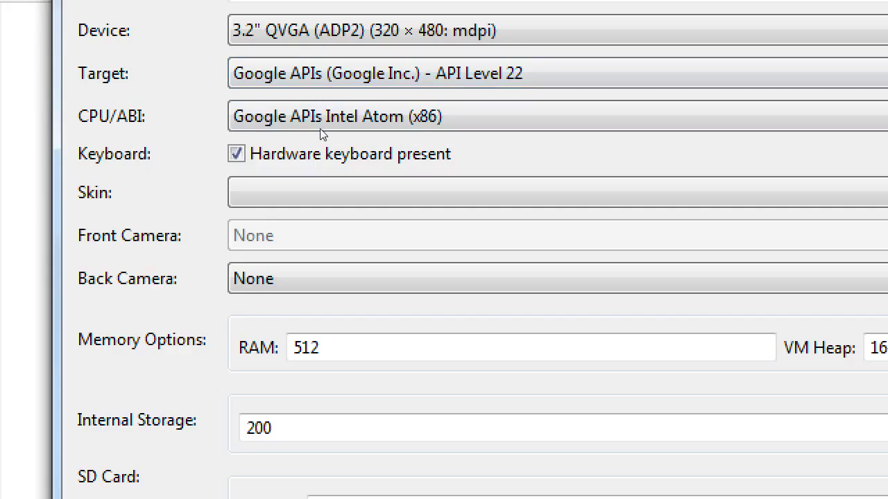
Switch to the android-sdk-windows folder in Windows Explorer and run SDK Manager.exe as administrator.
{"action": "left_click", "coordinate": [312, 77]}
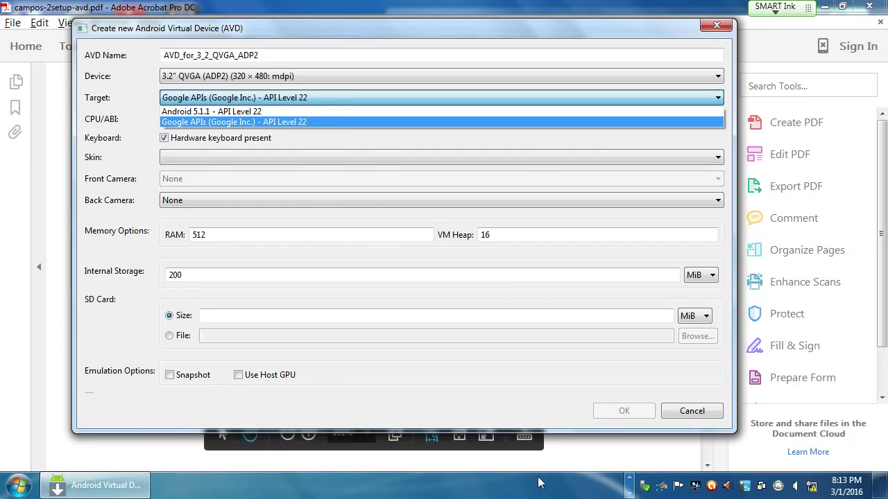
{"action": "left_click", "coordinate": [634, 486]}
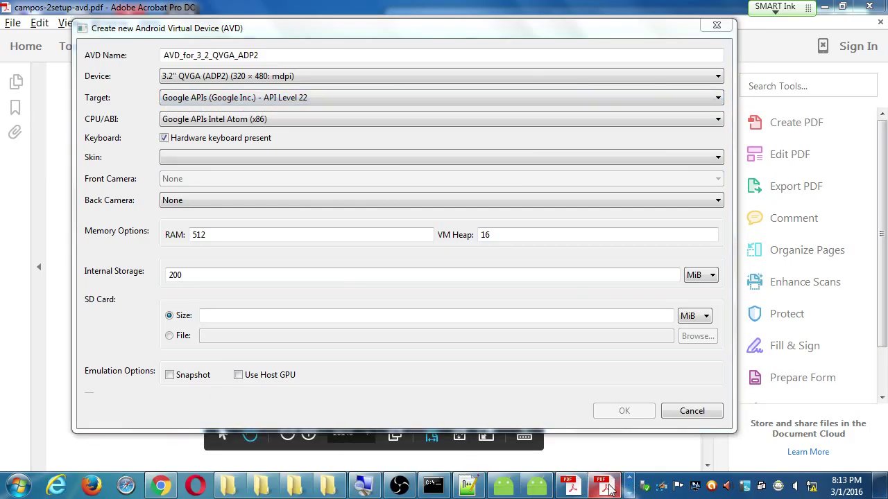
{"action": "mouse_move", "coordinate": [364, 489]}
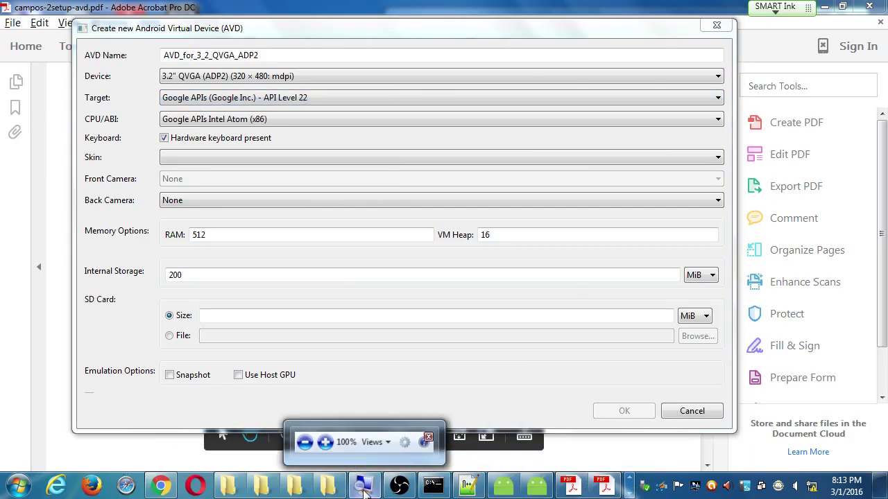
{"action": "left_click", "coordinate": [327, 486]}
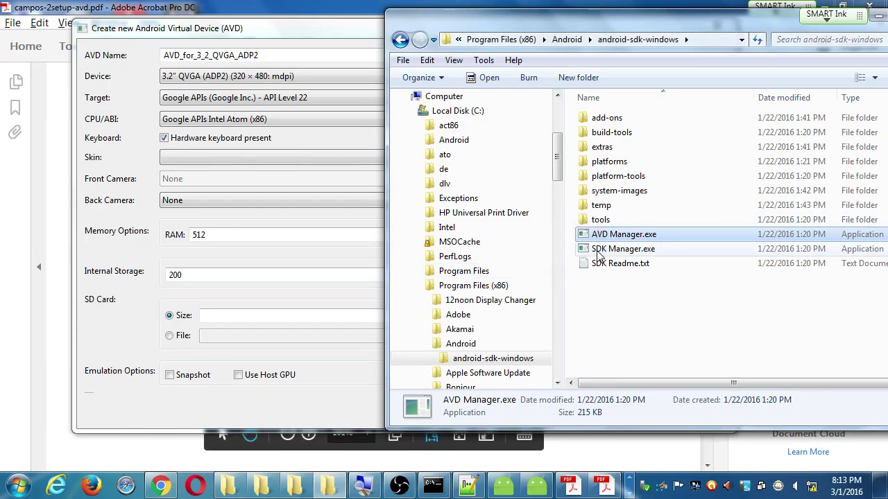
{"action": "left_click", "coordinate": [598, 254]}
{"action": "right_click", "coordinate": [597, 254]}
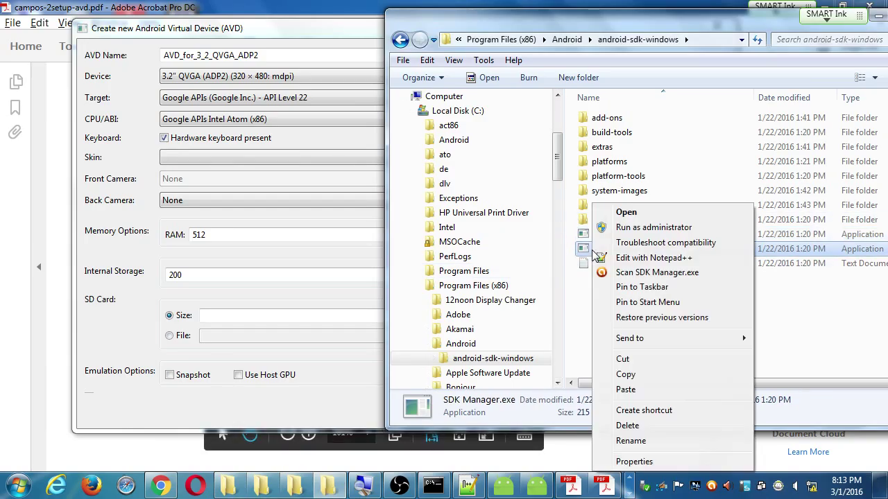
{"action": "left_click", "coordinate": [643, 228]}
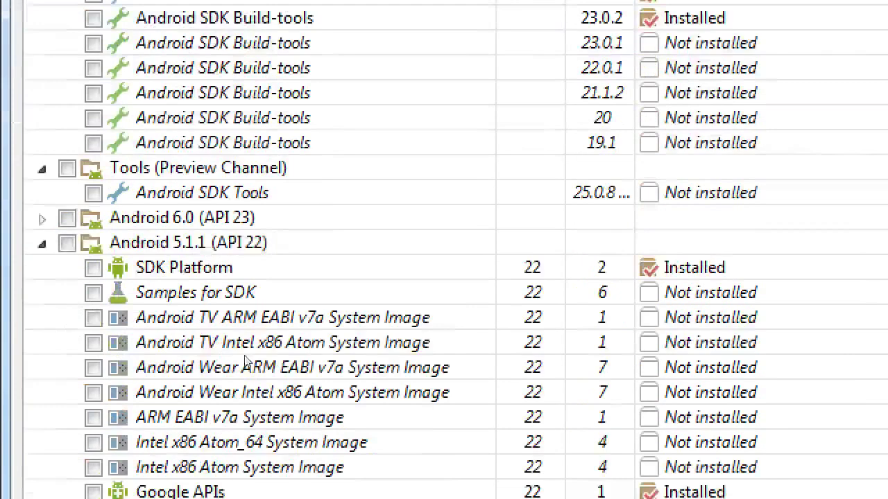
Review the Android 6.0 (API 23) and Android 5.1.1 (API 22) package groups, collapse both, and return to campos-2setup-avd.pdf.
{"action": "key", "text": "Up"}
{"action": "key", "text": "Up"}
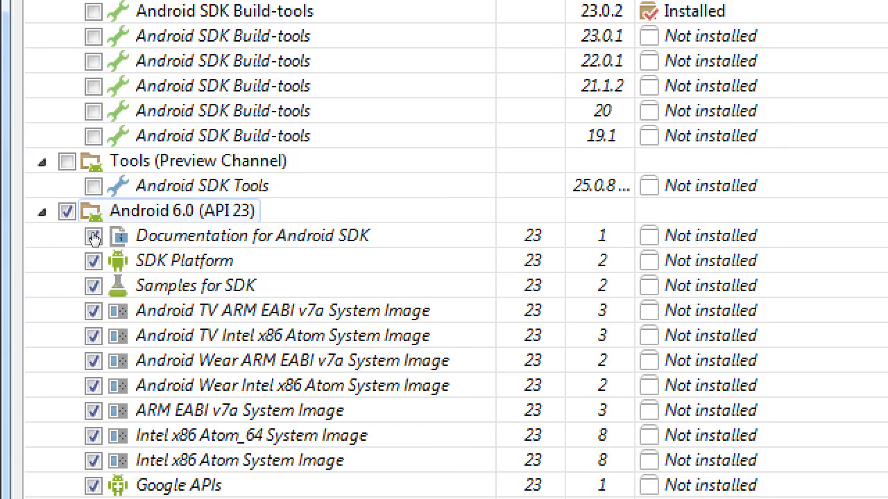
{"action": "key", "text": "Left"}
{"action": "key", "text": "Down"}
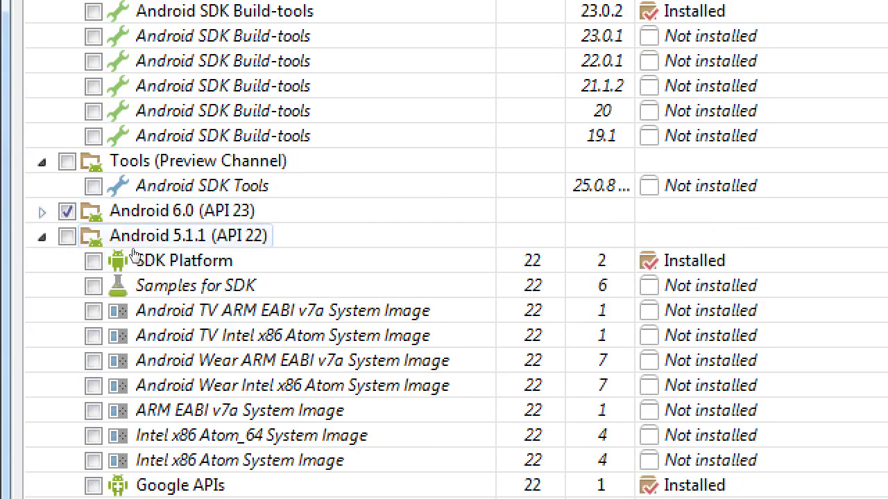
{"action": "left_click", "coordinate": [38, 239]}
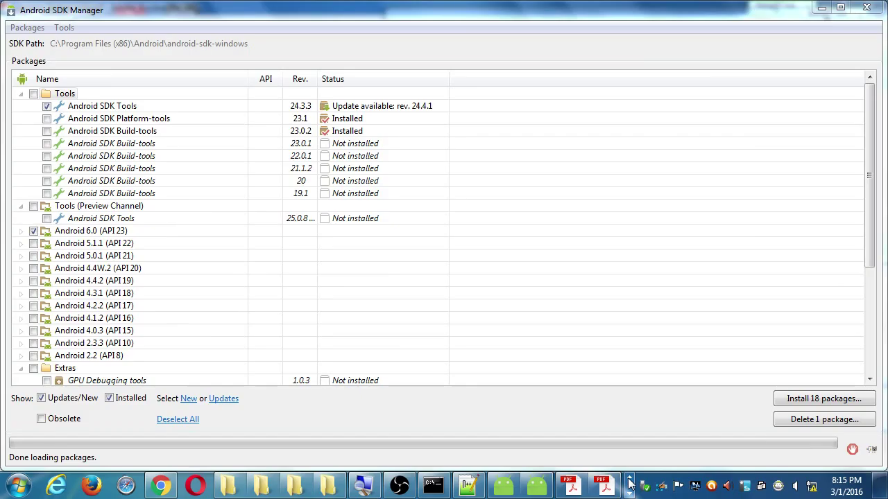
{"action": "left_click", "coordinate": [605, 486]}
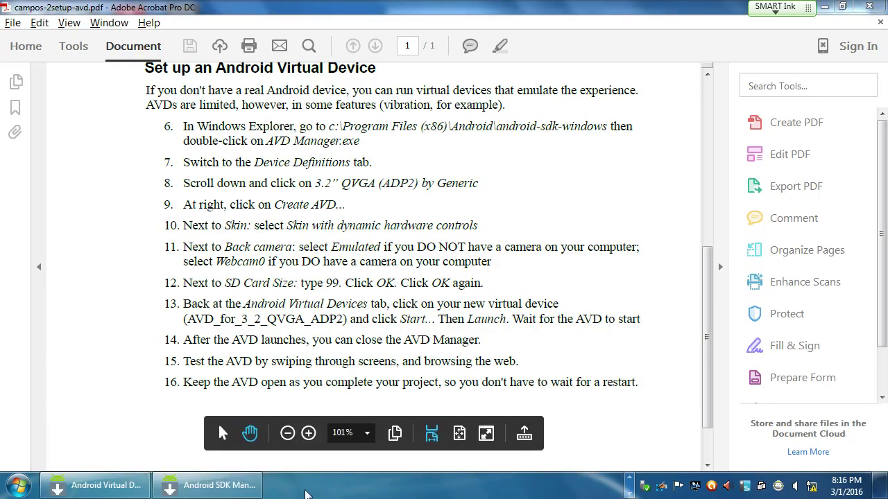
Return to the new AVD dialog, try the Android 5.1.1 - API Level 22 target, and restore Google APIs (Google Inc.) - API Level 22.
{"action": "left_click", "coordinate": [104, 486]}
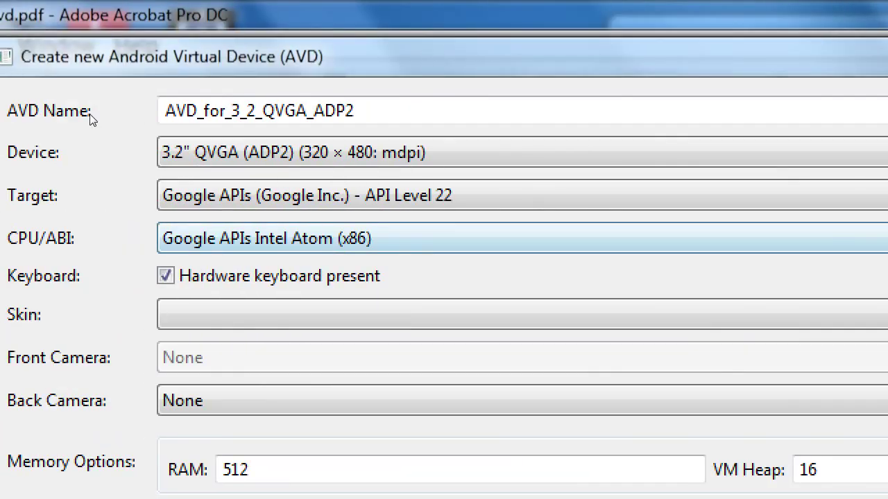
{"action": "key", "text": "alt+Down"}
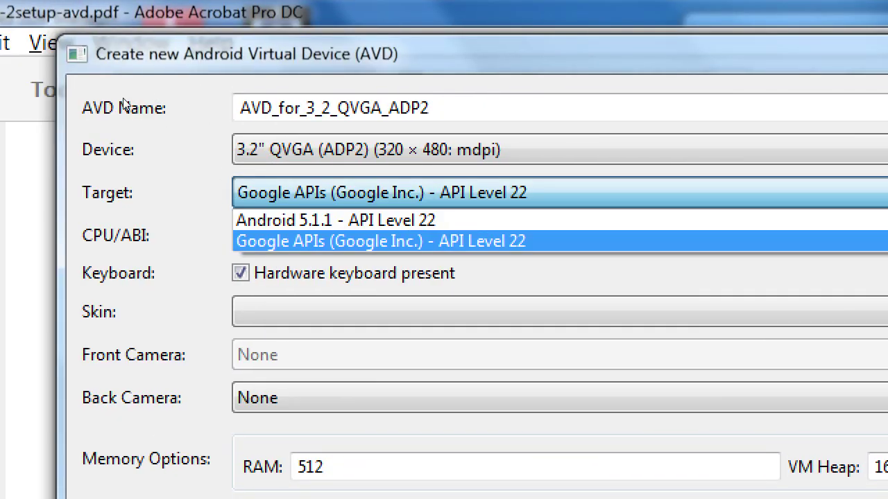
{"action": "key", "text": "Up"}
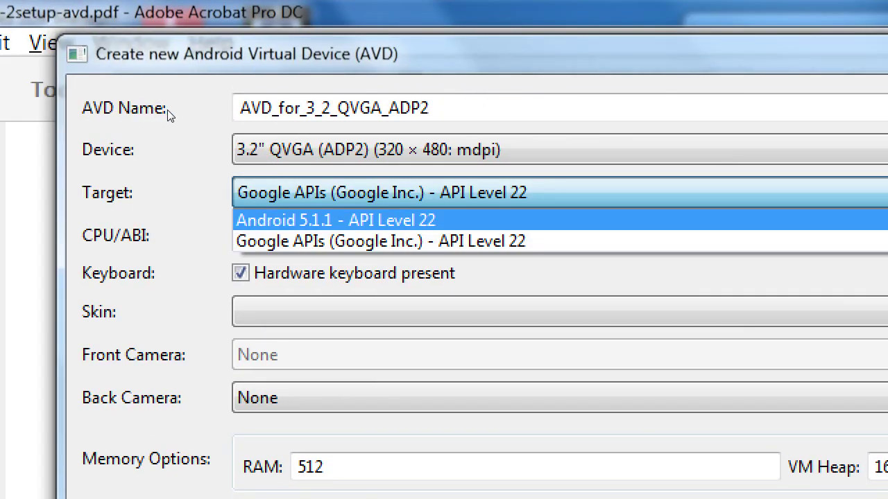
{"action": "key", "text": "Return"}
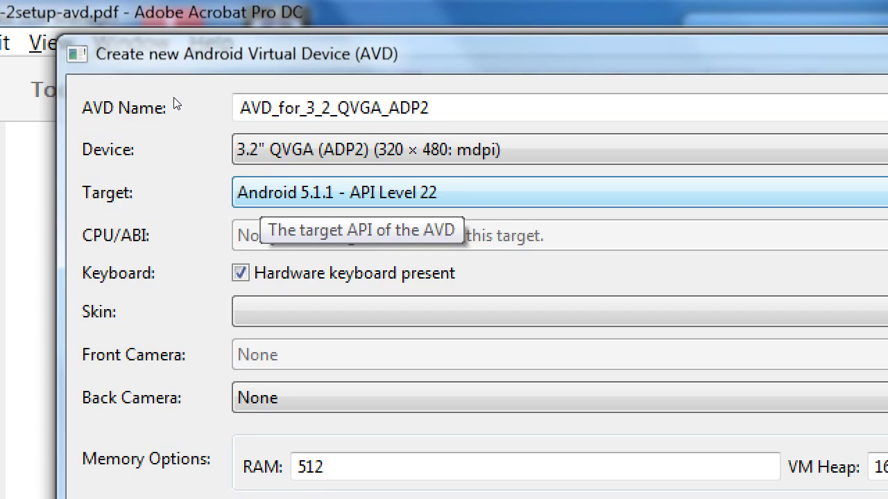
{"action": "key", "text": "alt+Down"}
{"action": "key", "text": "Down"}
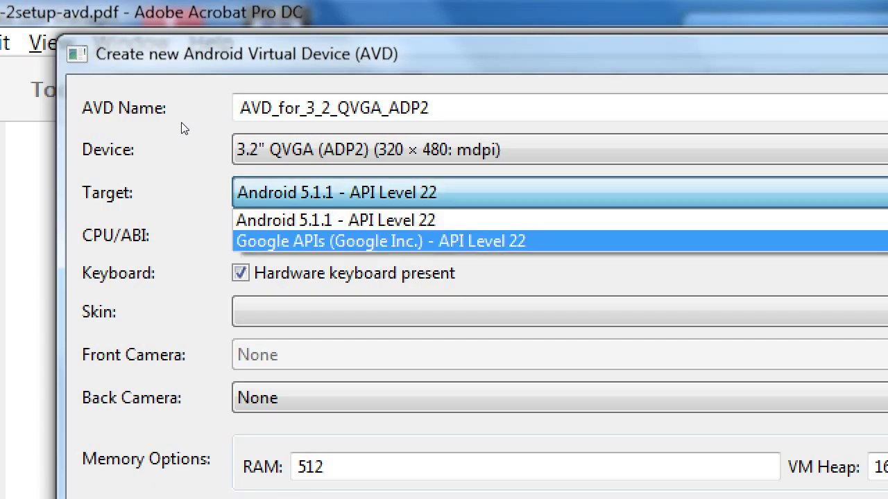
{"action": "key", "text": "Return"}
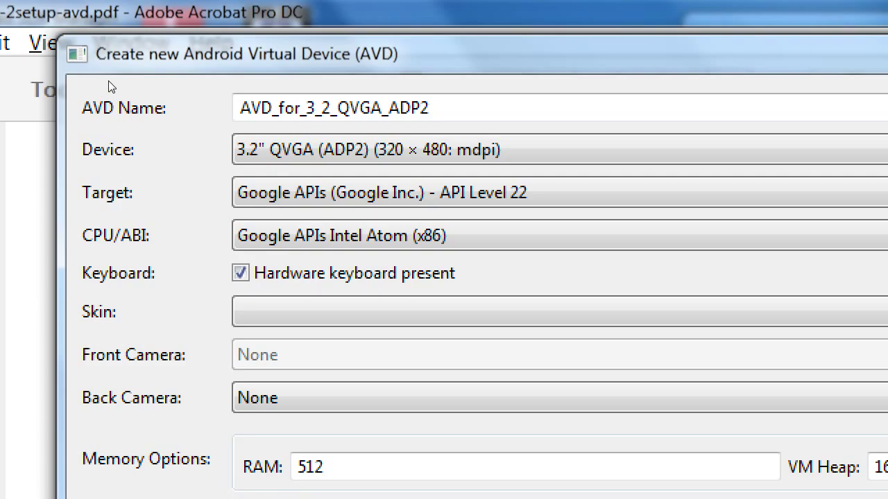
Switch the AVD target to Android 5.1.1 - API Level 22 once more, and back to Google APIs (Google Inc.) - API Level 22.
{"action": "key", "text": "alt+Down"}
{"action": "key", "text": "Up"}
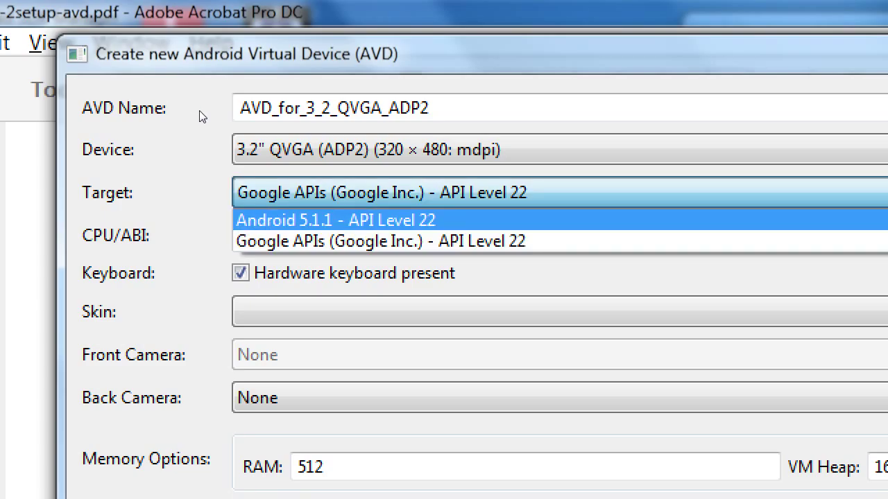
{"action": "key", "text": "Return"}
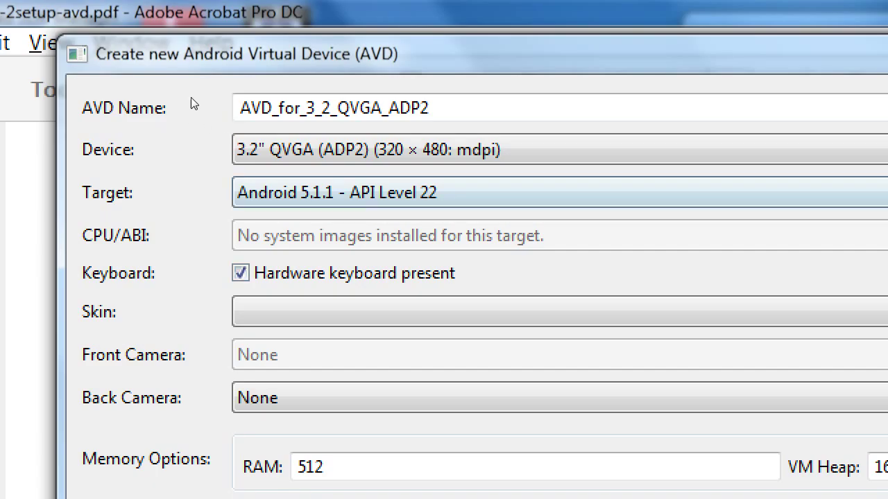
{"action": "key", "text": "alt+Down"}
{"action": "key", "text": "Down"}
{"action": "key", "text": "Return"}
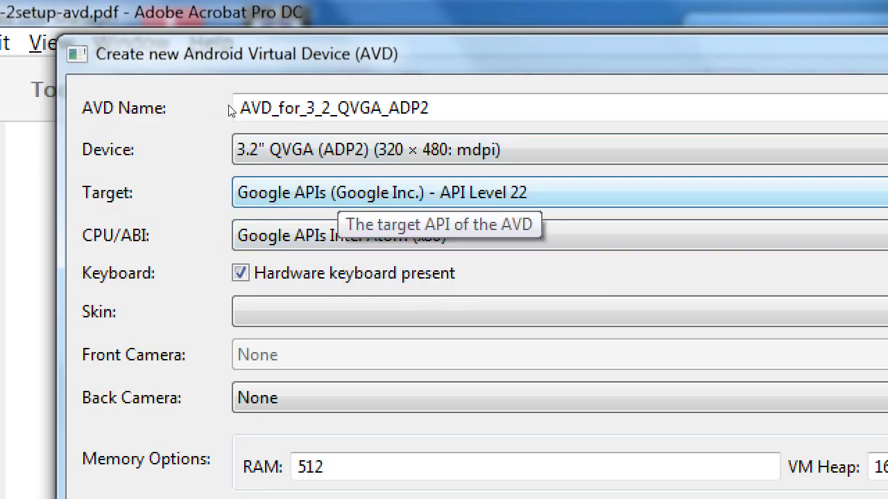
Set the new AVD's skin to Skin with dynamic hardware controls.
{"action": "key", "text": "Tab"}
{"action": "key", "text": "Tab"}
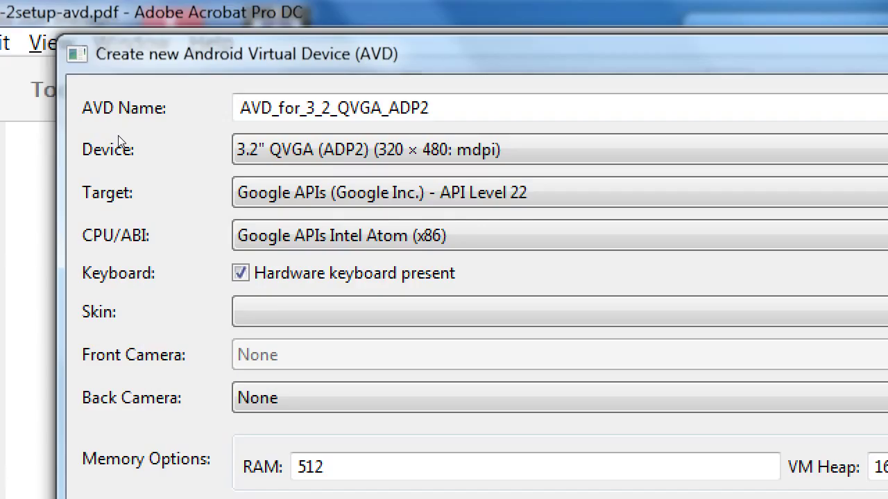
{"action": "key", "text": "alt+Down"}
{"action": "key", "text": "Down"}
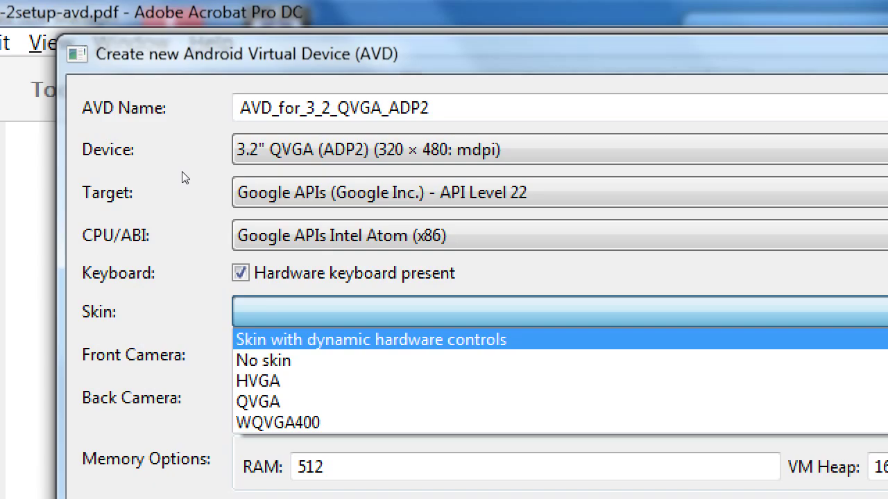
{"action": "key", "text": "Down"}
{"action": "key", "text": "Down"}
{"action": "key", "text": "Up"}
{"action": "key", "text": "Up"}
{"action": "key", "text": "Return"}
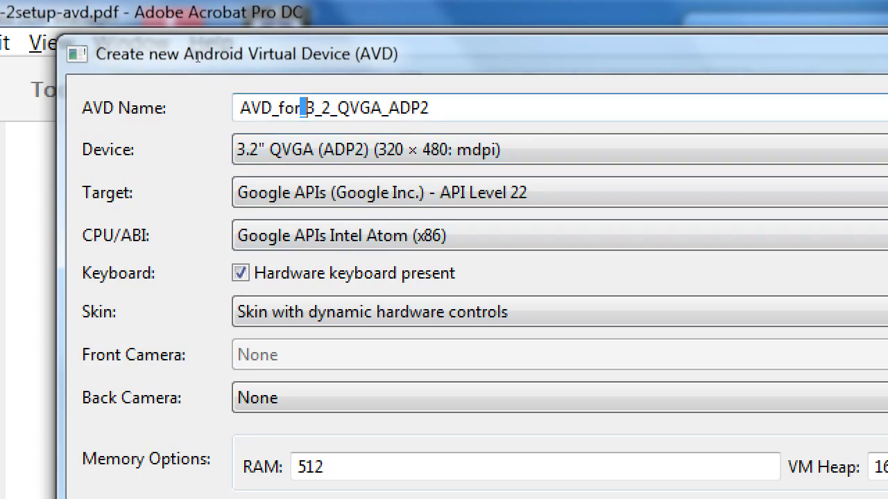
Highlight the device part of the AVD name, and set the back camera to Emulated.
{"action": "left_click_drag", "start_coordinate": [300, 107], "coordinate": [430, 108]}
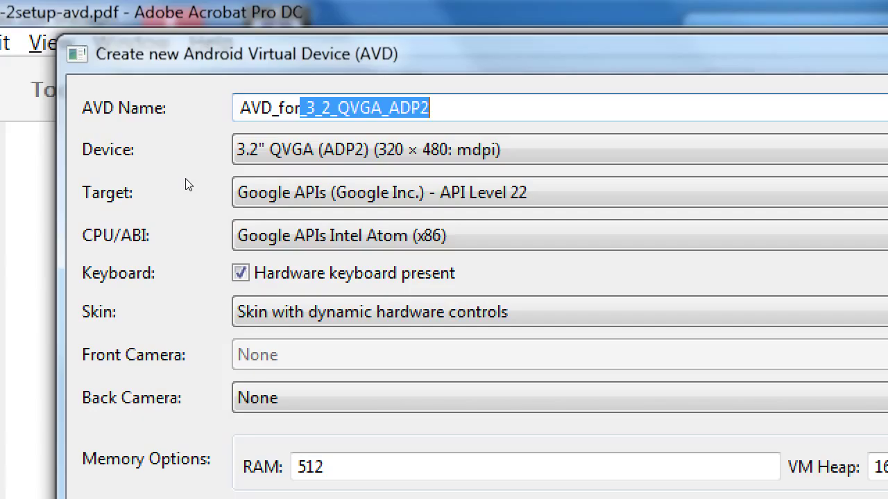
{"action": "key", "text": "Tab"}
{"action": "key", "text": "Tab"}
{"action": "key", "text": "Tab"}
{"action": "key", "text": "Tab"}
{"action": "key", "text": "Tab"}
{"action": "key", "text": "Tab"}
{"action": "key", "text": "alt+Down"}
{"action": "key", "text": "Down"}
{"action": "key", "text": "Down"}
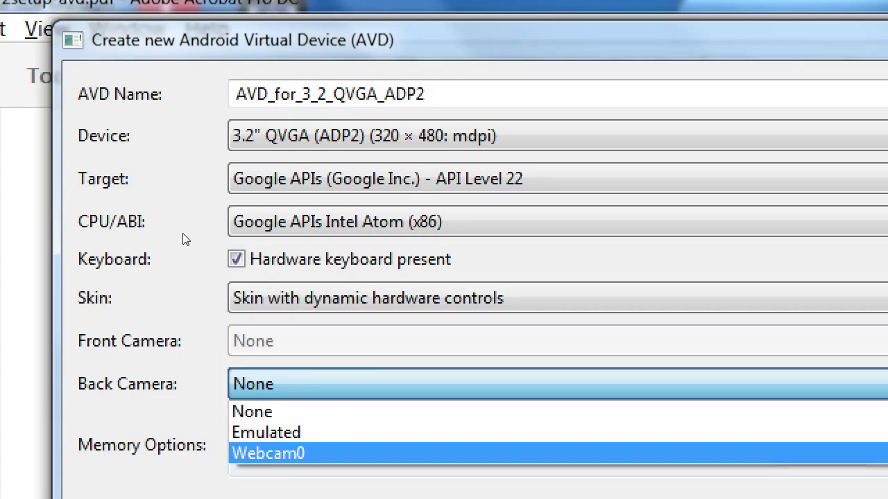
{"action": "key", "text": "Up"}
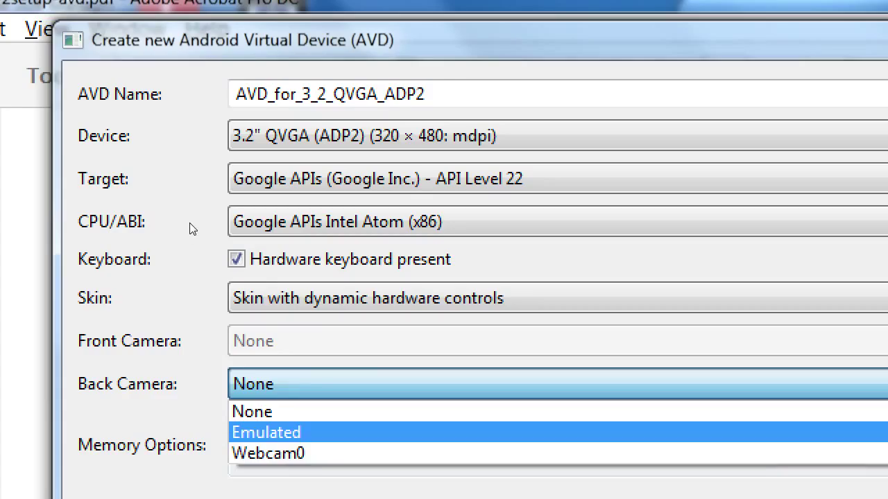
{"action": "key", "text": "Return"}
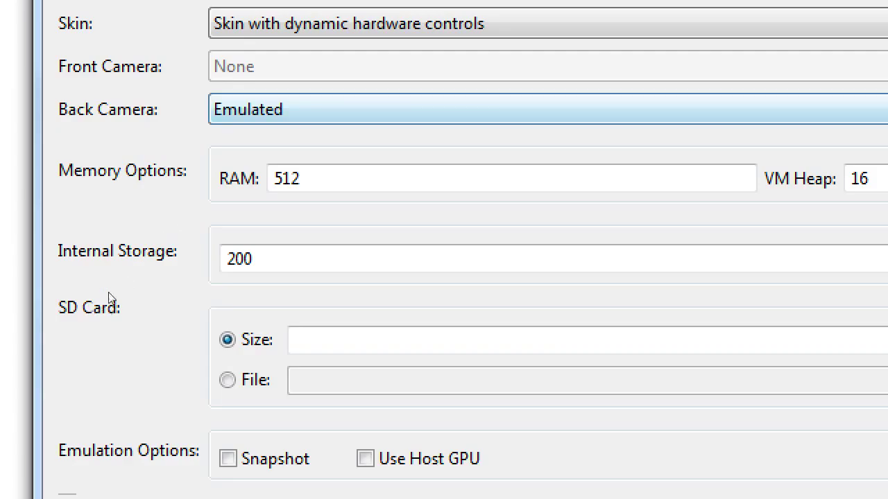
Set the SD card size to 99 MiB and create the virtual device, acknowledging the creation summary.
{"action": "left_click", "coordinate": [219, 315]}
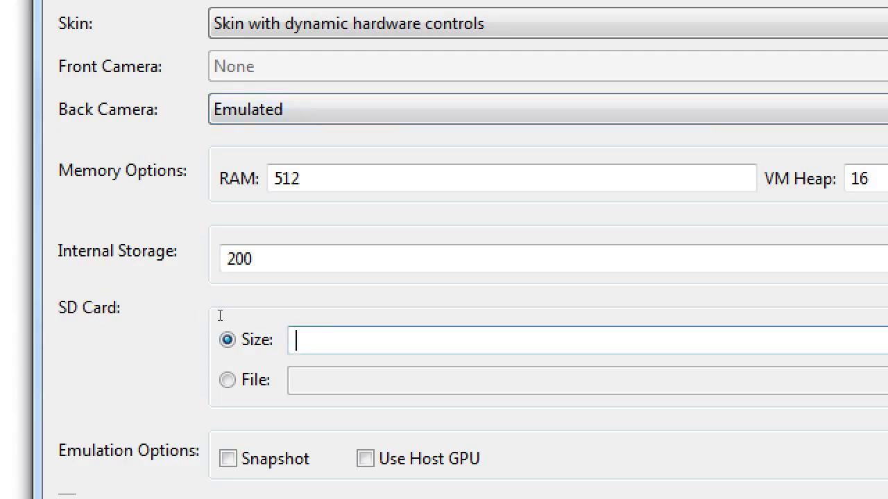
{"action": "type", "text": "99"}
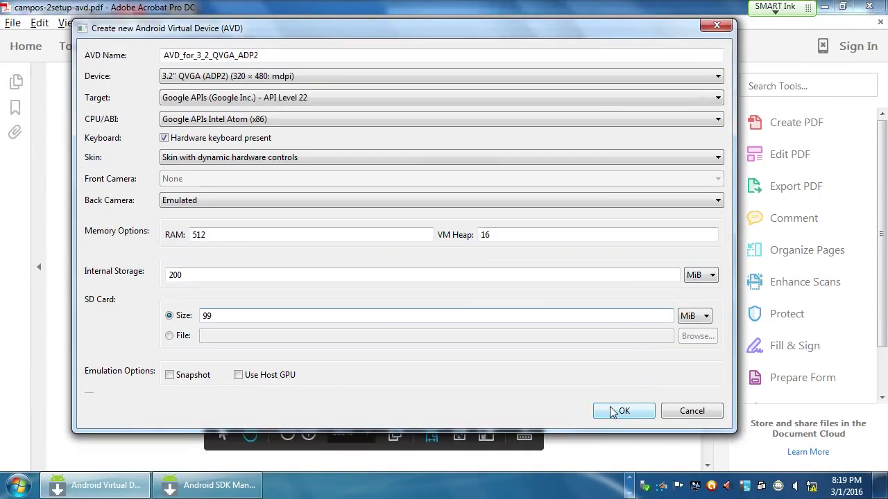
{"action": "left_click", "coordinate": [610, 410]}
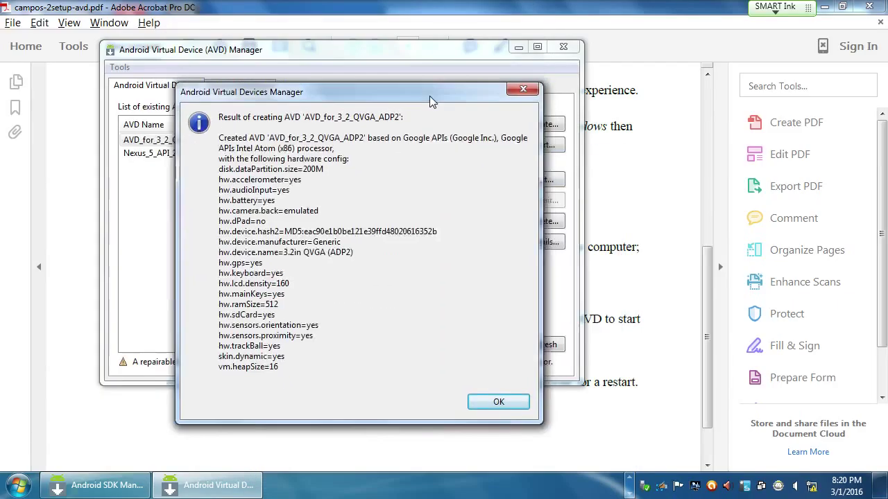
{"action": "left_click_drag", "start_coordinate": [430, 101], "coordinate": [407, 42]}
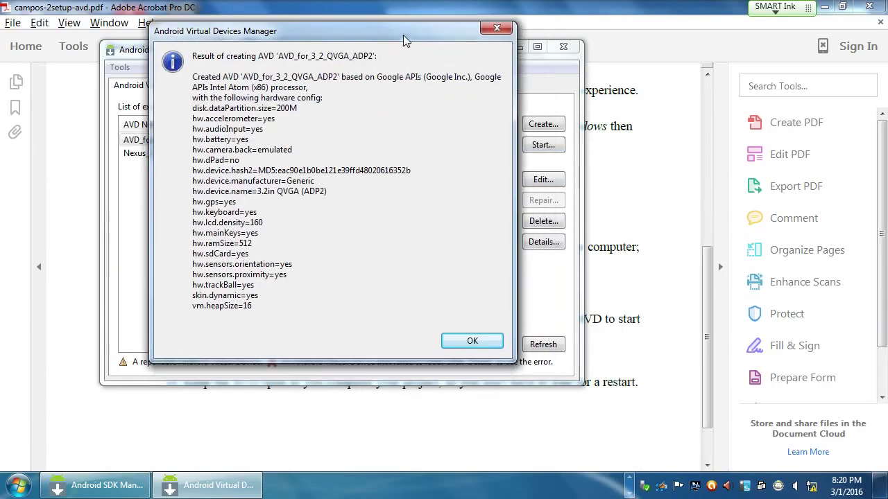
{"action": "left_click", "coordinate": [480, 342]}
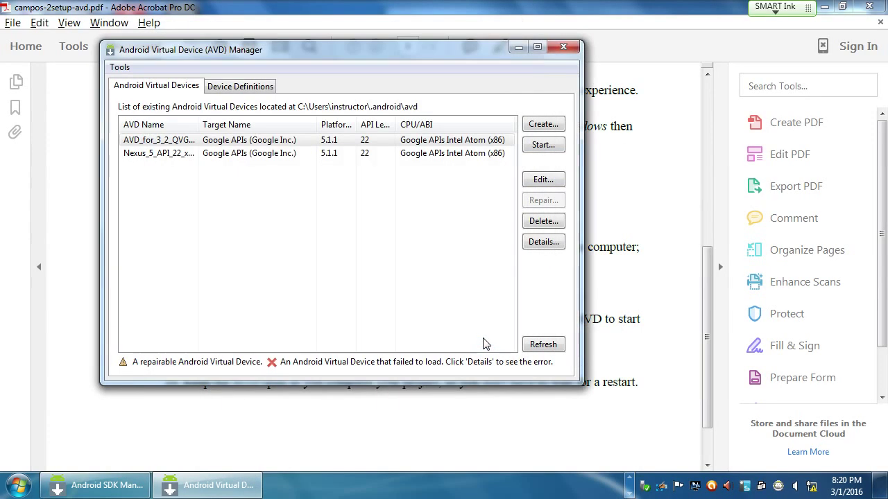
Bring up the running Nexus_5_API_22_x86 emulator window for a look and return to the AVD Manager.
{"action": "left_click", "coordinate": [630, 484]}
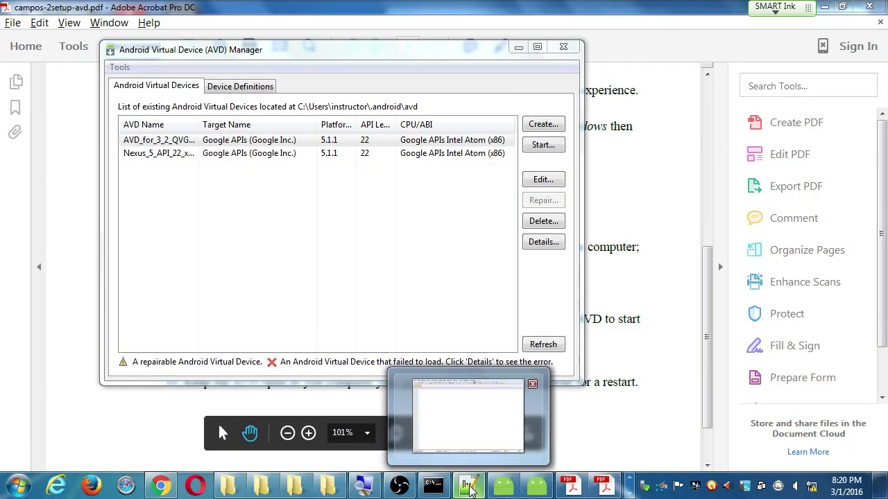
{"action": "left_click", "coordinate": [529, 490]}
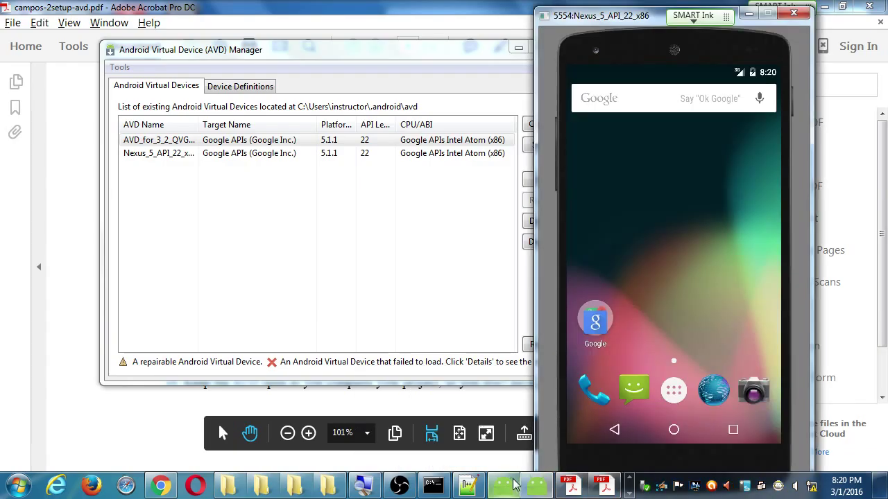
{"action": "left_click", "coordinate": [484, 44]}
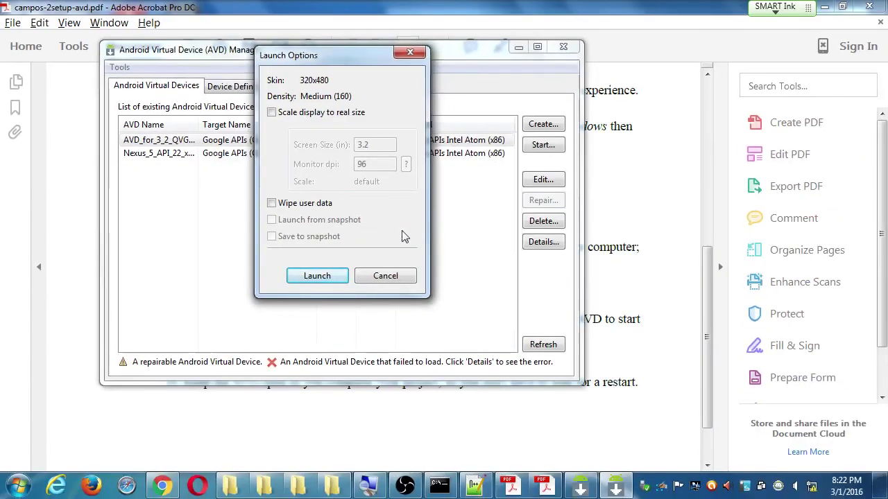
Launch AVD_for_3_2_QVGA_ADP2 with the default launch options and move its emulator window over beside the AVD list.
{"action": "left_click_drag", "start_coordinate": [539, 31], "coordinate": [377, 27]}
{"action": "left_click_drag", "start_coordinate": [238, 61], "coordinate": [310, 70]}
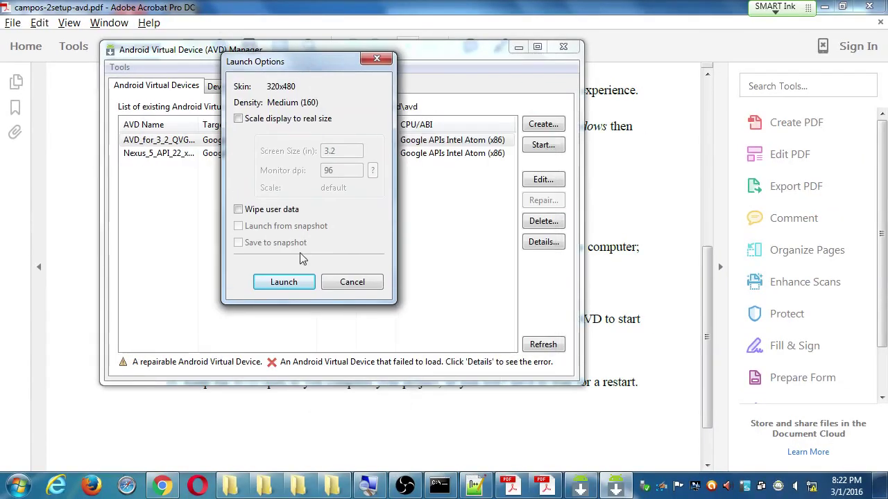
{"action": "left_click", "coordinate": [290, 281]}
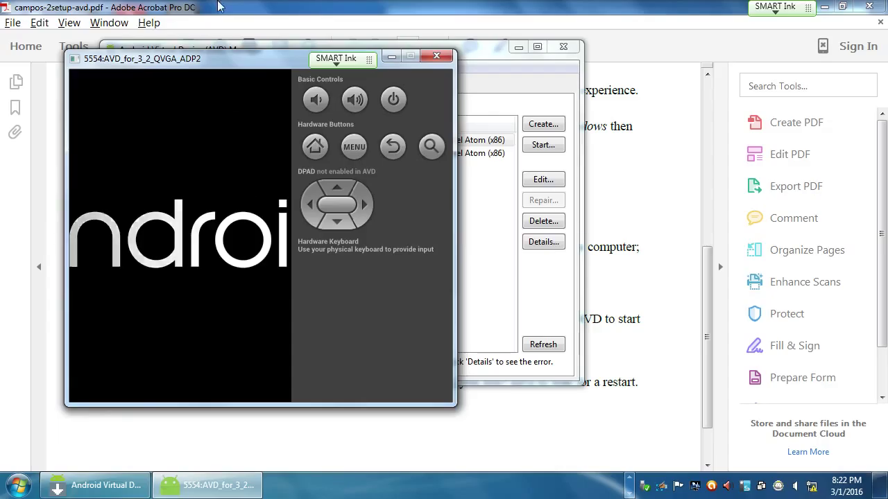
{"action": "left_click_drag", "start_coordinate": [192, 61], "coordinate": [573, 75]}
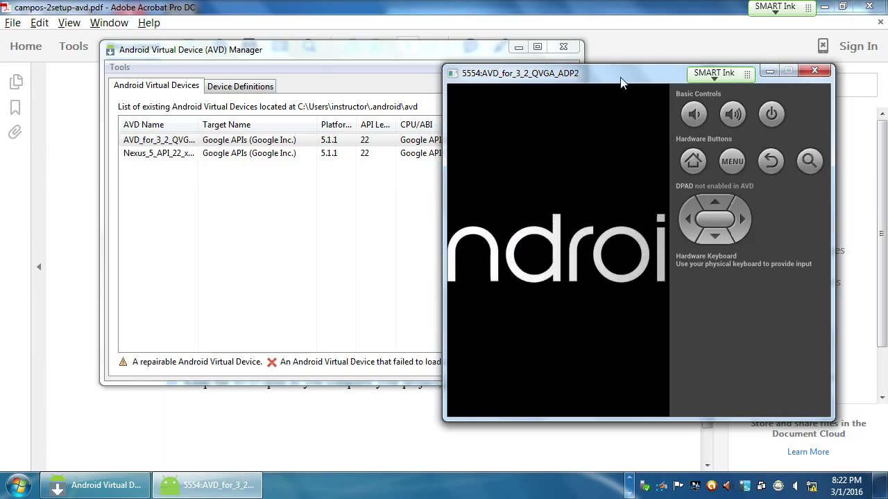
{"action": "left_click_drag", "start_coordinate": [620, 79], "coordinate": [610, 41]}
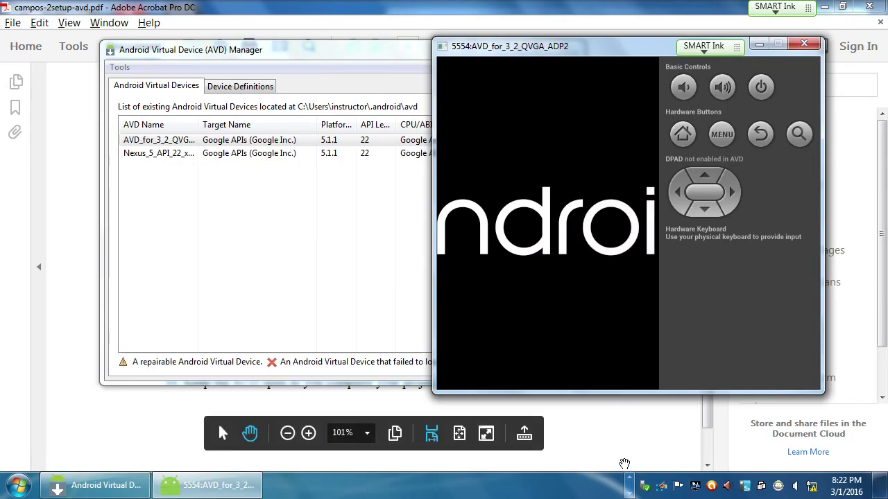
Switch to campos-2setup-avd.pdf, review the remaining setup steps, and minimize the document.
{"action": "left_click", "coordinate": [584, 489]}
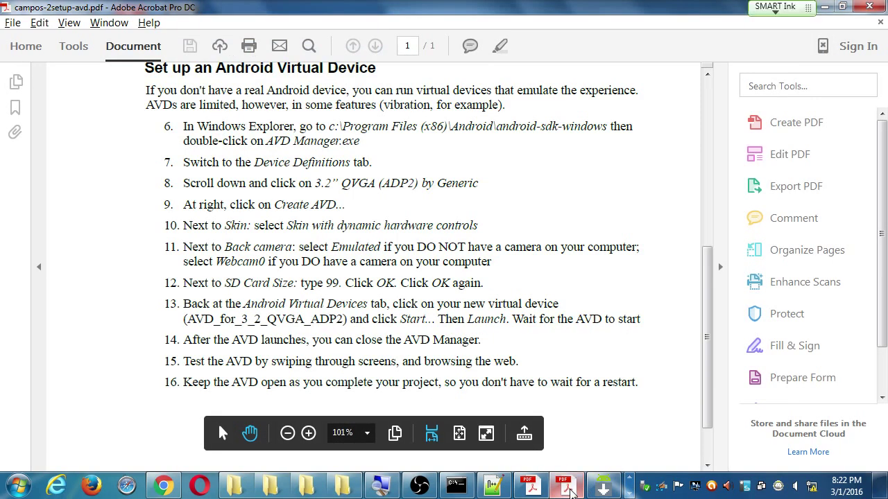
{"action": "scroll", "coordinate": [468, 283], "scroll_direction": "down", "scroll_amount": 3}
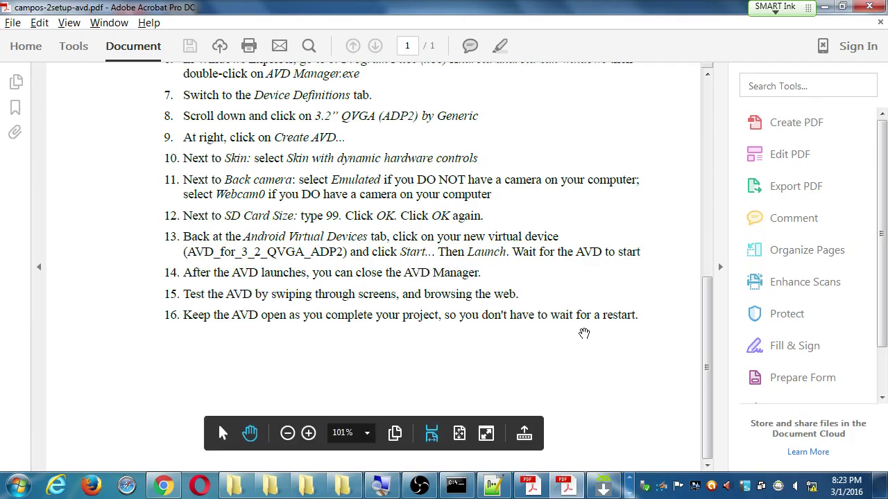
{"action": "left_click", "coordinate": [825, 6]}
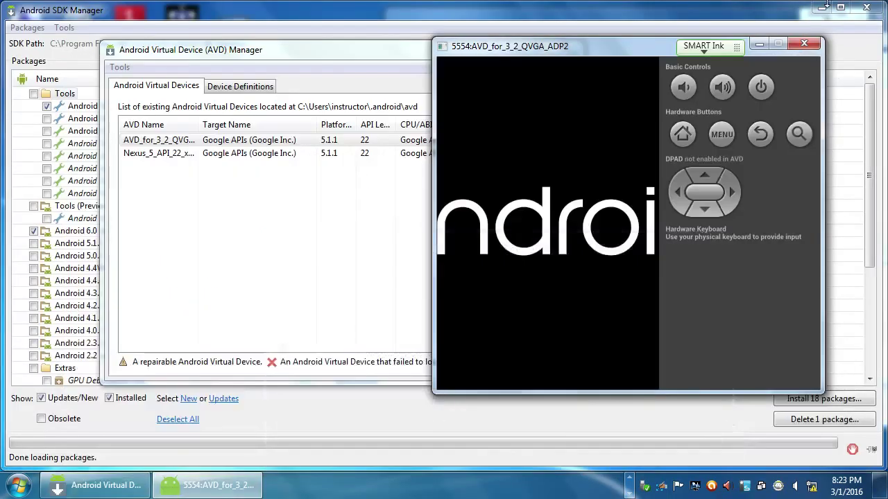
Arrange the AVD Manager and emulator windows side by side on the desktop, and close the AVD Manager.
{"action": "left_click_drag", "start_coordinate": [652, 47], "coordinate": [703, 113]}
{"action": "left_click_drag", "start_coordinate": [344, 54], "coordinate": [254, 52]}
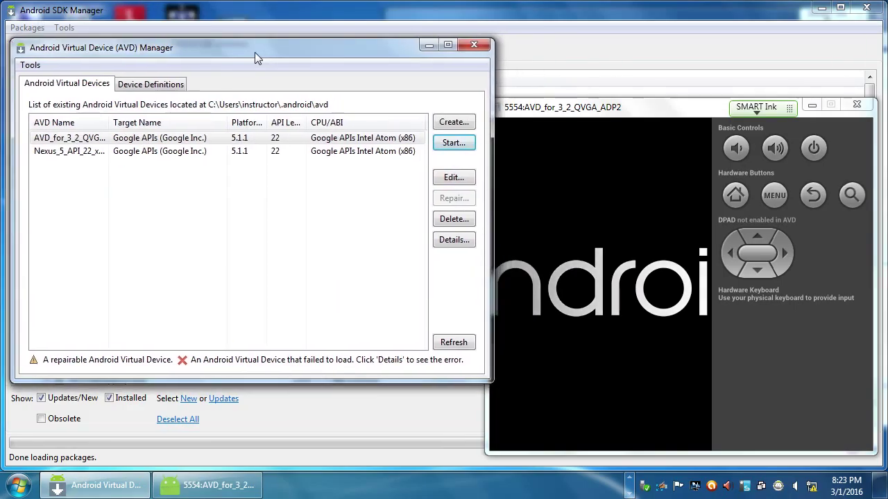
{"action": "left_click_drag", "start_coordinate": [593, 111], "coordinate": [579, 92]}
{"action": "left_click_drag", "start_coordinate": [273, 55], "coordinate": [309, 66]}
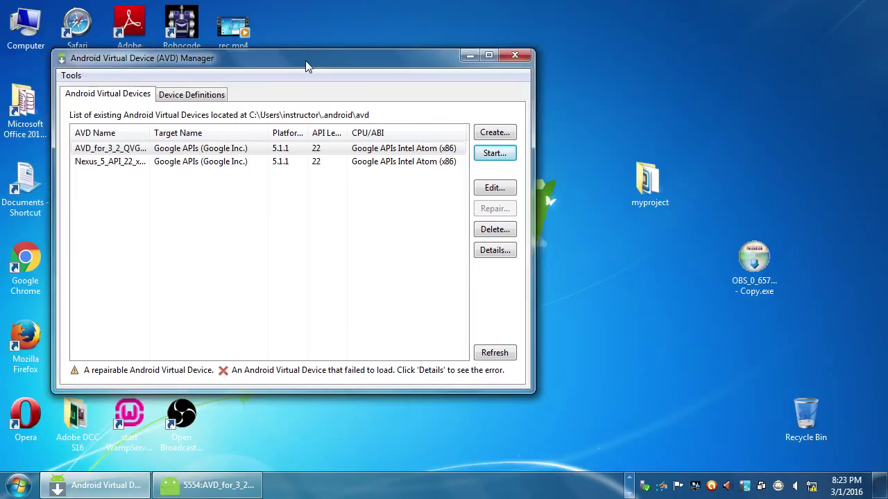
{"action": "left_click", "coordinate": [208, 485]}
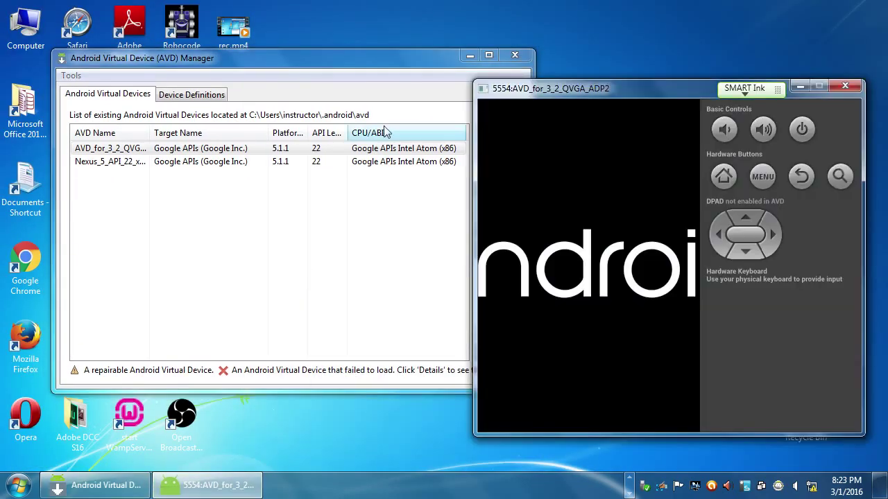
{"action": "left_click", "coordinate": [416, 66]}
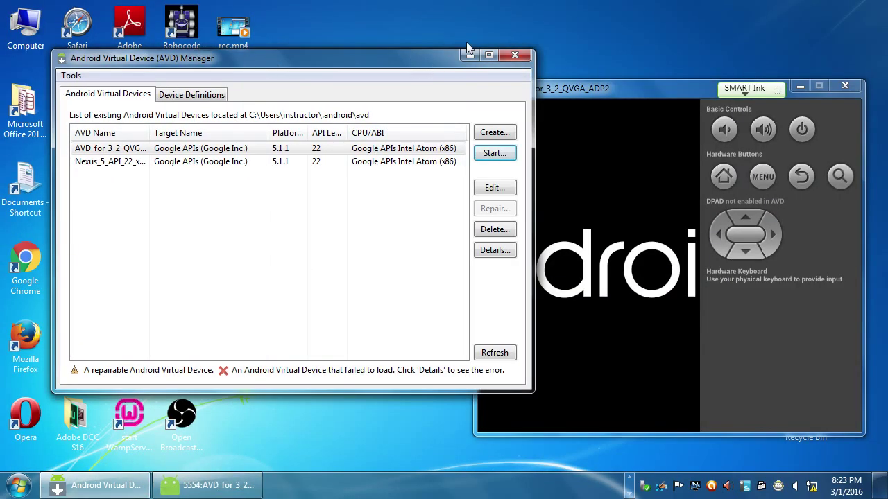
{"action": "left_click", "coordinate": [519, 53]}
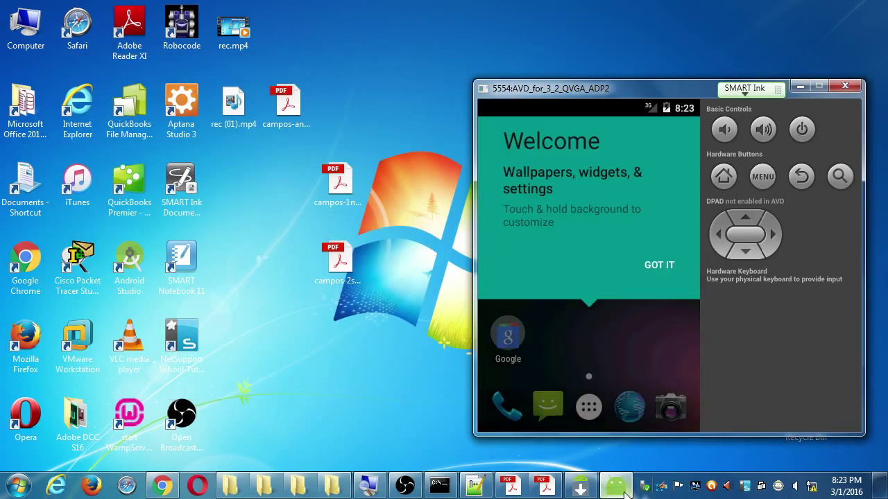
Close the Android SDK Manager and the open Google Chrome window, leaving the emulator running.
{"action": "left_click", "coordinate": [620, 489]}
{"action": "left_click", "coordinate": [618, 491]}
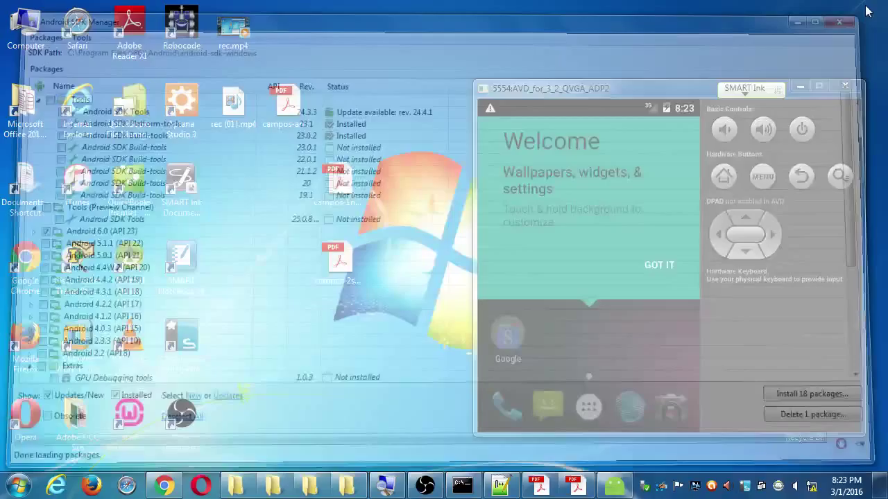
{"action": "left_click", "coordinate": [866, 7]}
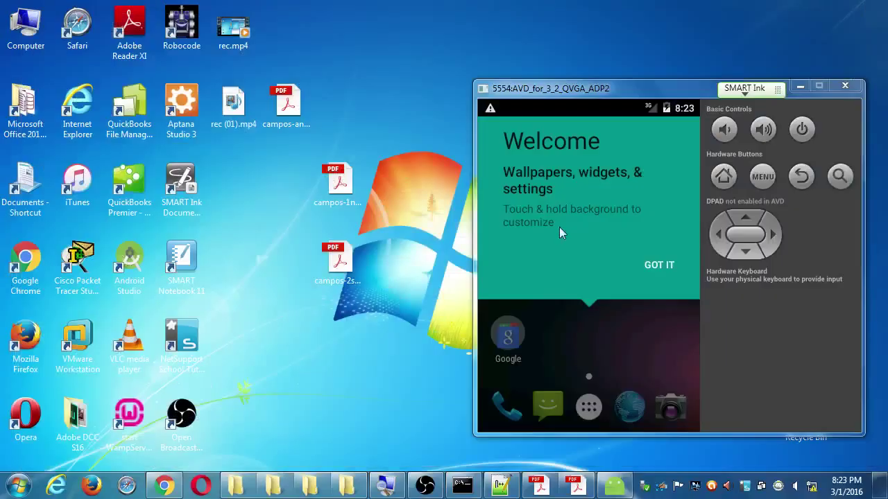
{"action": "left_click", "coordinate": [164, 485]}
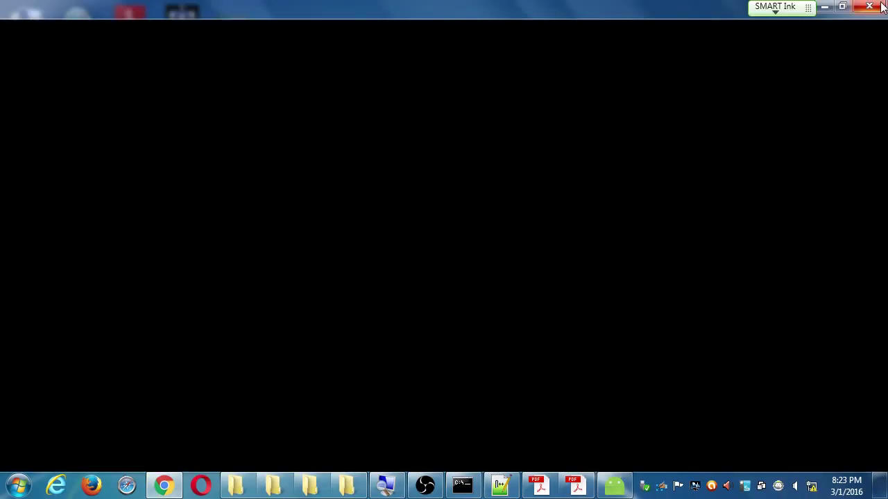
{"action": "left_click", "coordinate": [869, 6]}
Reposition the AVD_for_3_2_QVGA_ADP2 emulator window and dismiss the Welcome overlay on its home screen.
{"action": "left_click_drag", "start_coordinate": [587, 95], "coordinate": [539, 63]}
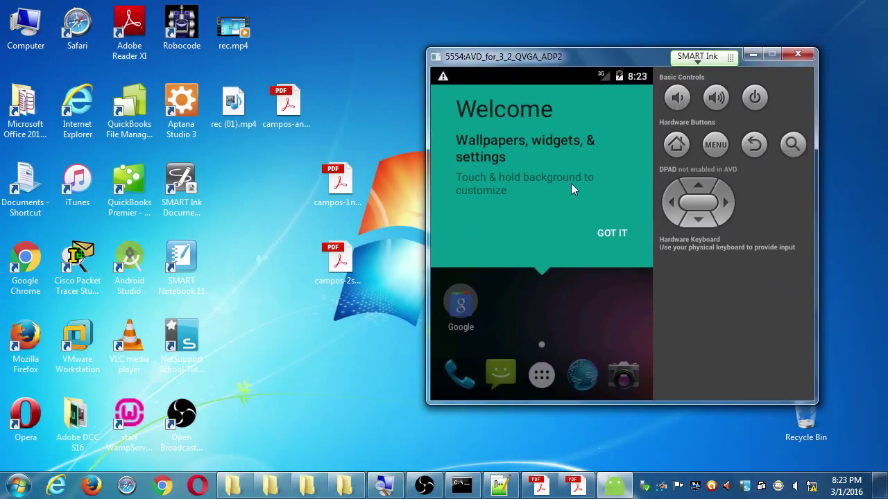
{"action": "left_click", "coordinate": [610, 233]}
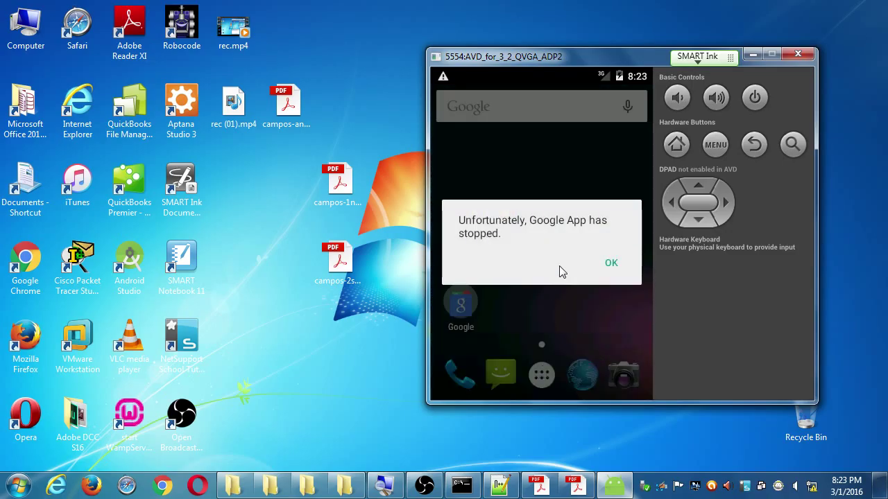
Dismiss the Google App error messages, and open the emulator's Camera app to take a test photo.
{"action": "left_click", "coordinate": [610, 263]}
{"action": "left_click", "coordinate": [542, 375]}
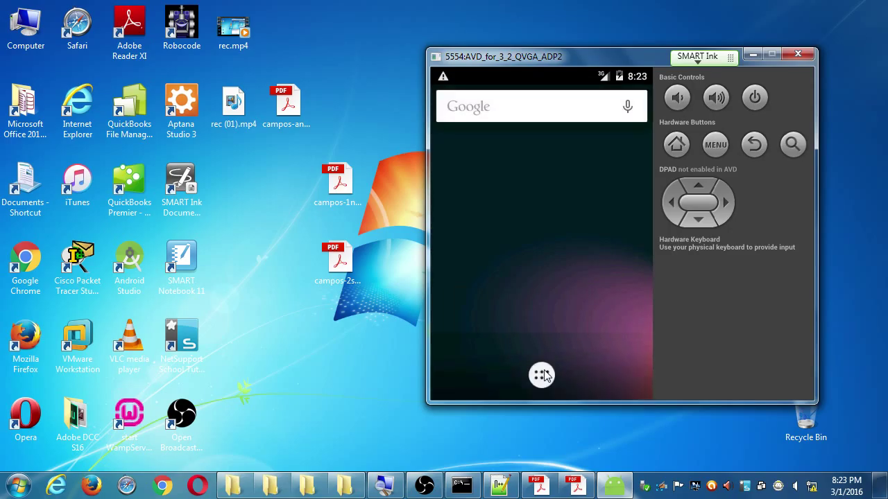
{"action": "left_click", "coordinate": [612, 264]}
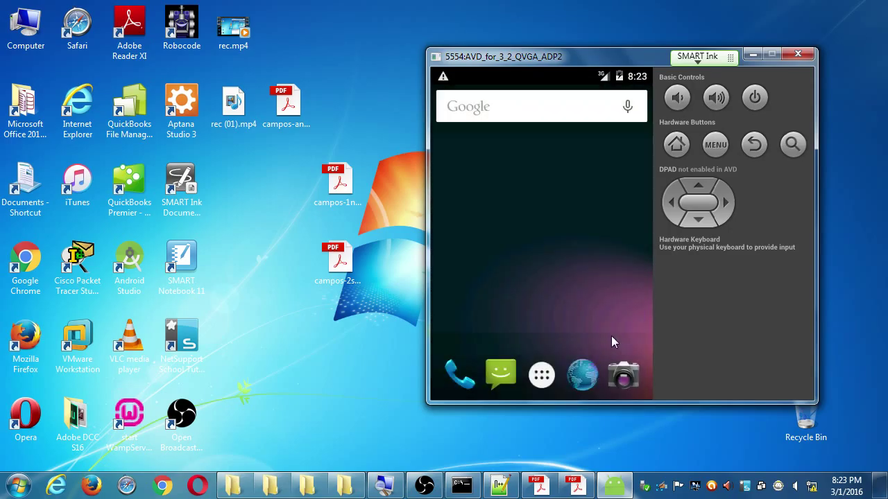
{"action": "left_click", "coordinate": [624, 374]}
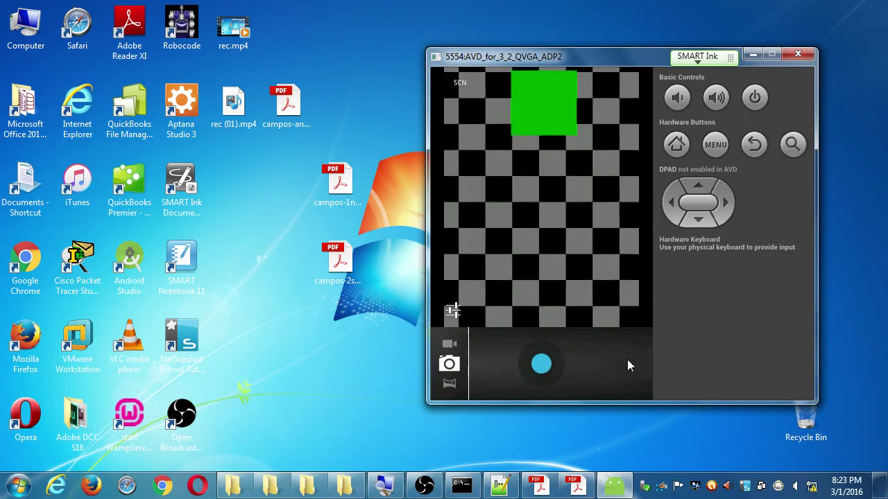
{"action": "left_click", "coordinate": [540, 364]}
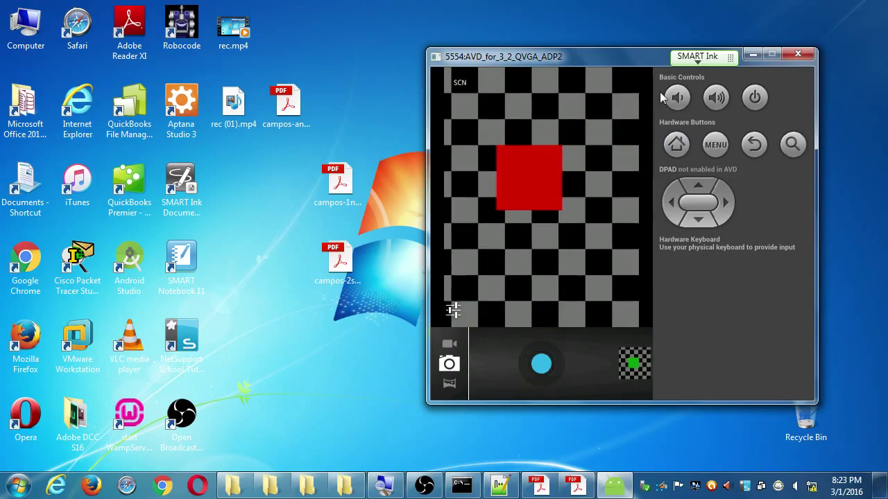
Return the emulator to its home screen and reposition its window near the upper middle of the desktop.
{"action": "left_click_drag", "start_coordinate": [639, 57], "coordinate": [508, 100]}
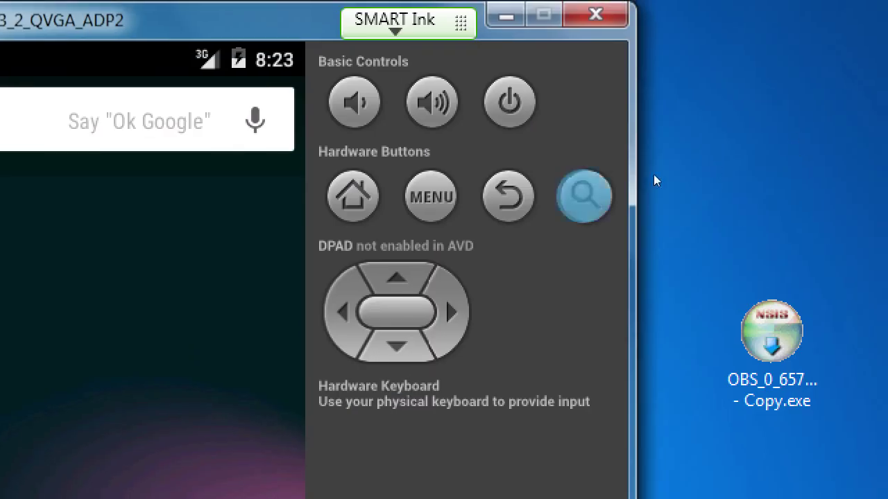
{"action": "left_click", "coordinate": [431, 197]}
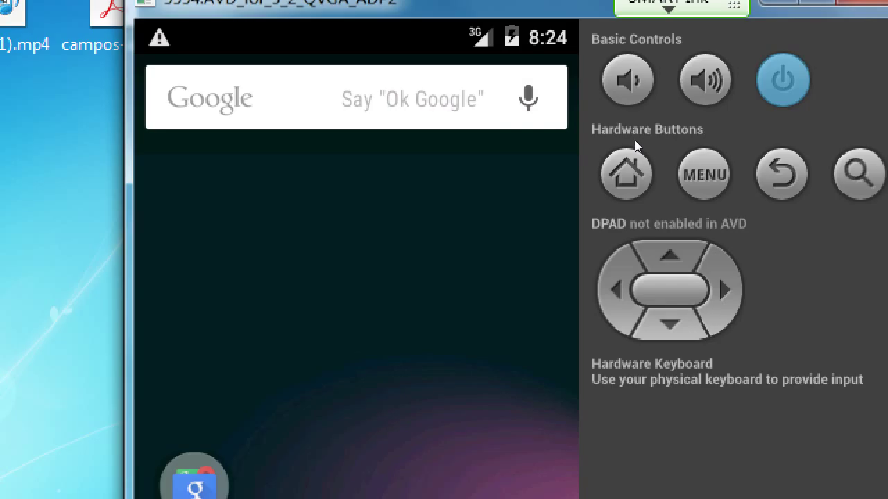
{"action": "key", "text": "Left"}
{"action": "key", "text": "Left"}
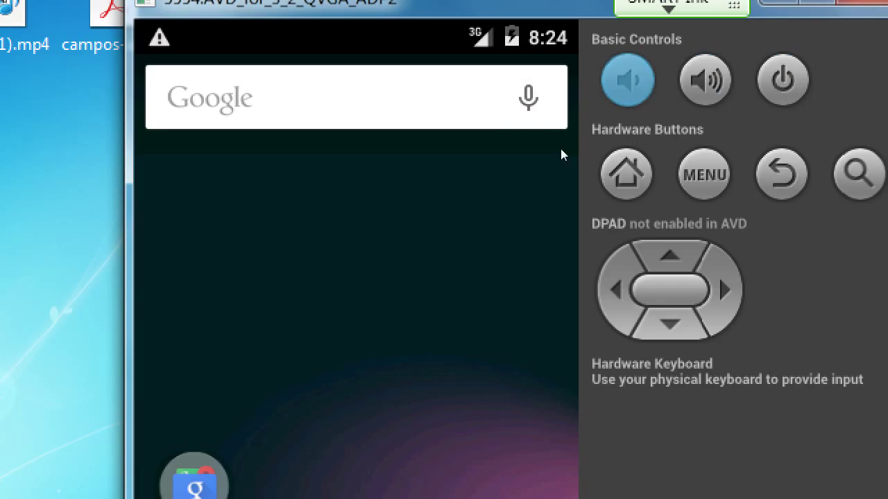
{"action": "key", "text": "Right"}
{"action": "key", "text": "Left"}
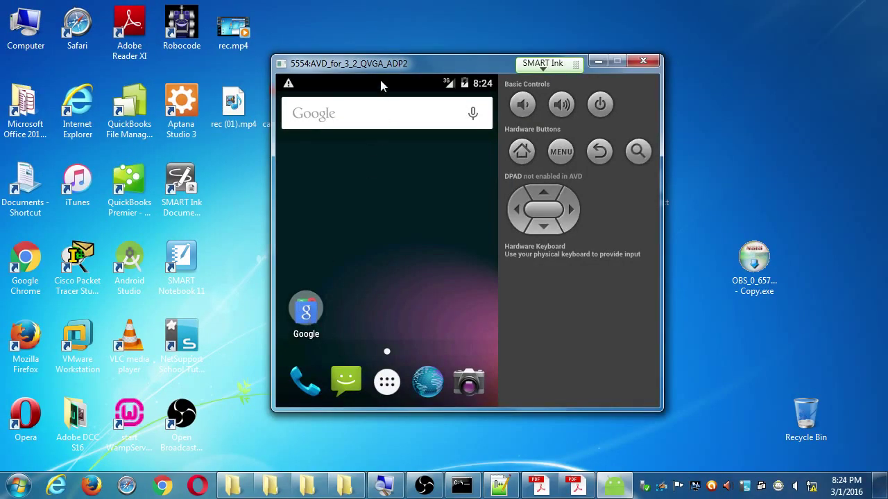
{"action": "left_click_drag", "start_coordinate": [384, 64], "coordinate": [424, 50]}
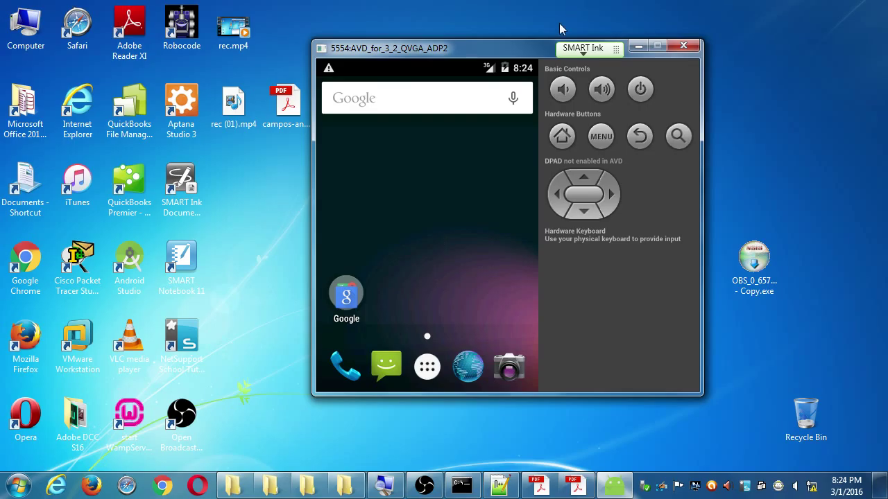
{"action": "left_click_drag", "start_coordinate": [521, 44], "coordinate": [526, 34]}
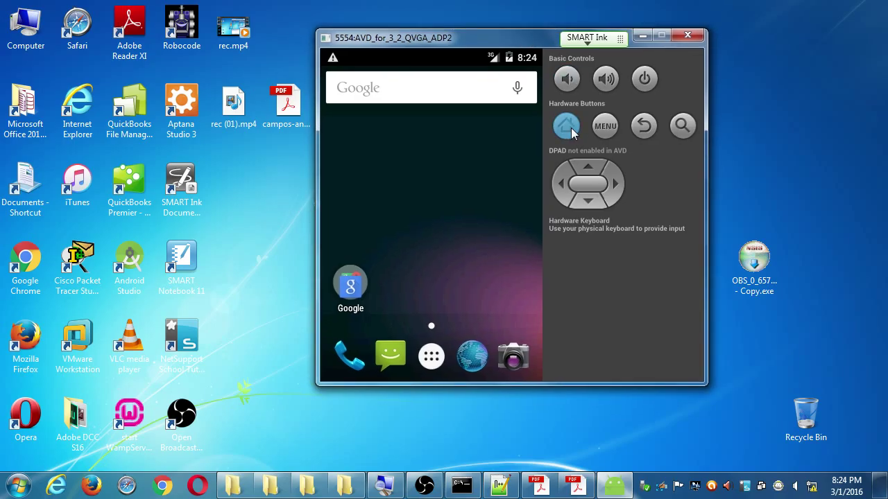
Test the emulator's hardware Menu control, dismiss the Google App error, and move the window clear of the desktop PDF files.
{"action": "left_click", "coordinate": [598, 128]}
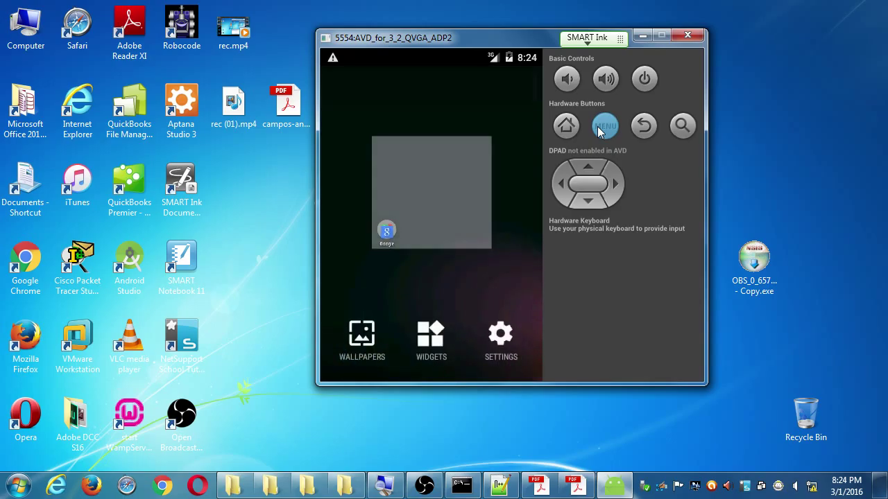
{"action": "left_click", "coordinate": [598, 127]}
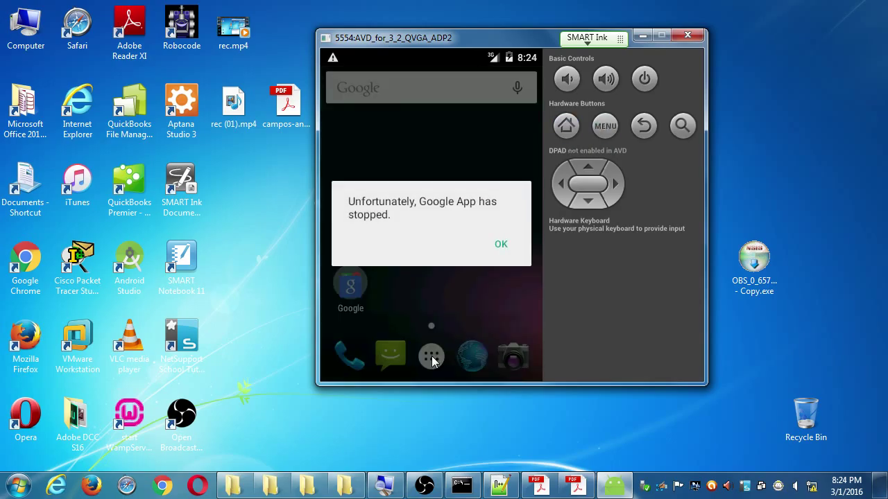
{"action": "left_click", "coordinate": [500, 245]}
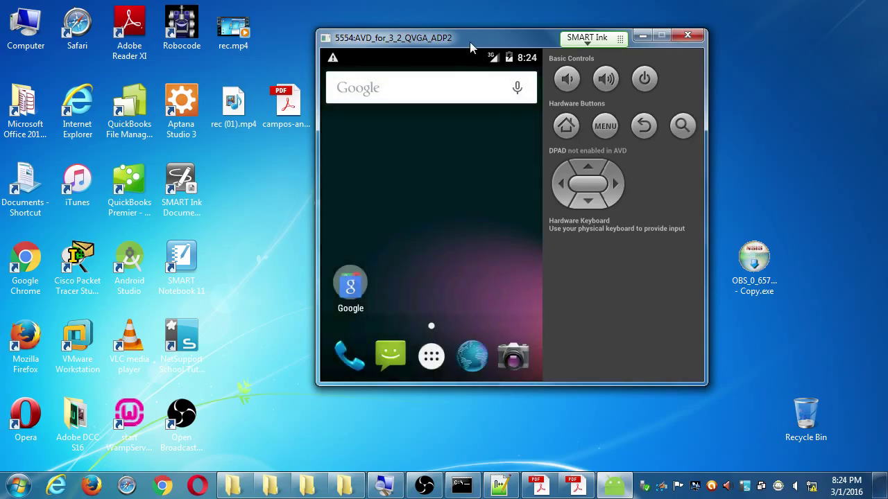
{"action": "left_click_drag", "start_coordinate": [469, 42], "coordinate": [618, 98]}
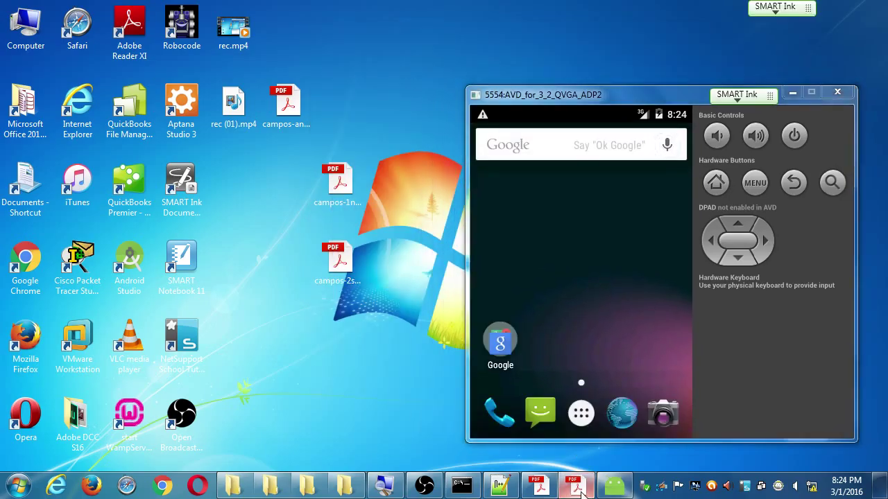
Switch to campos-2setup-avd.pdf, review the Android SDK manager setup steps, and close the document.
{"action": "left_click", "coordinate": [577, 488]}
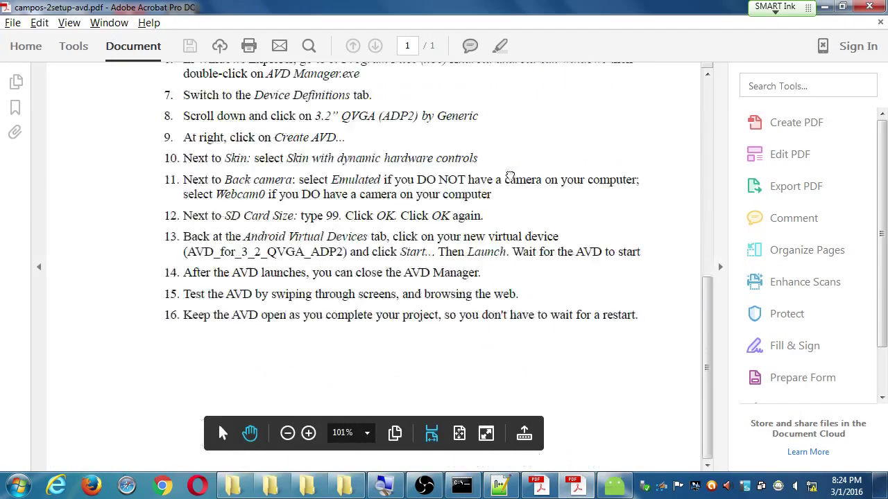
{"action": "scroll", "coordinate": [510, 177], "scroll_direction": "up", "scroll_amount": 10}
{"action": "scroll", "coordinate": [533, 250], "scroll_direction": "down", "scroll_amount": 1}
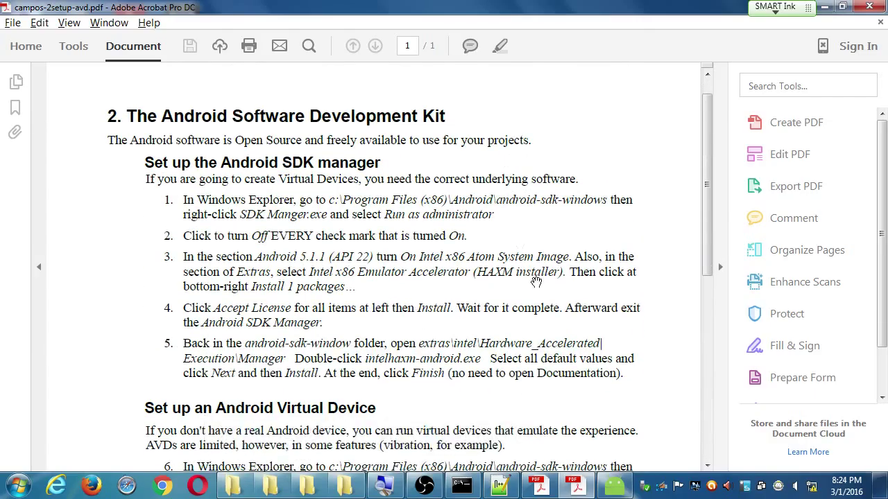
{"action": "scroll", "coordinate": [527, 263], "scroll_direction": "down", "scroll_amount": 1}
{"action": "scroll", "coordinate": [537, 280], "scroll_direction": "up", "scroll_amount": 1}
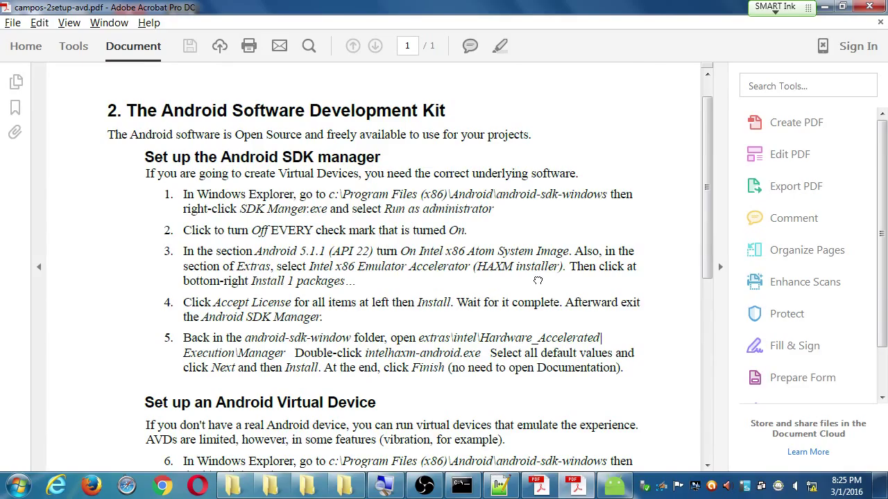
{"action": "mouse_move", "coordinate": [538, 280]}
{"action": "left_mouse_down"}
{"action": "mouse_move", "coordinate": [538, 342]}
{"action": "mouse_move", "coordinate": [533, 267]}
{"action": "left_mouse_up"}
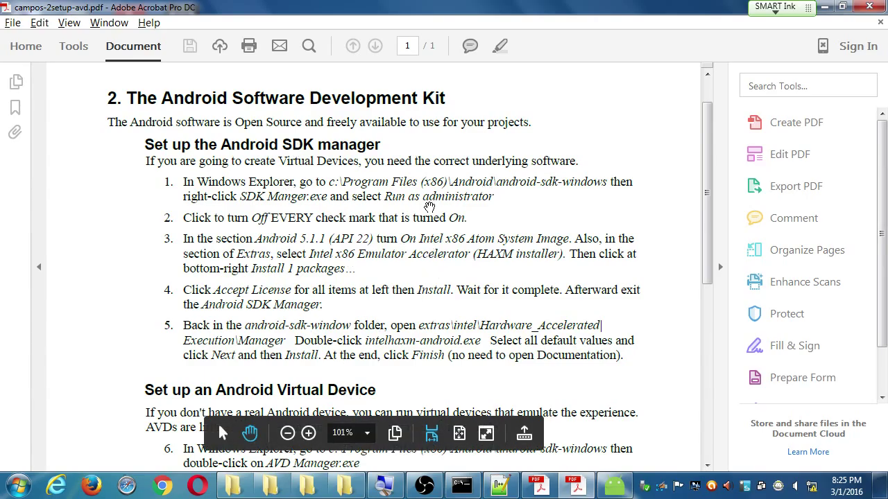
{"action": "left_click", "coordinate": [868, 6]}
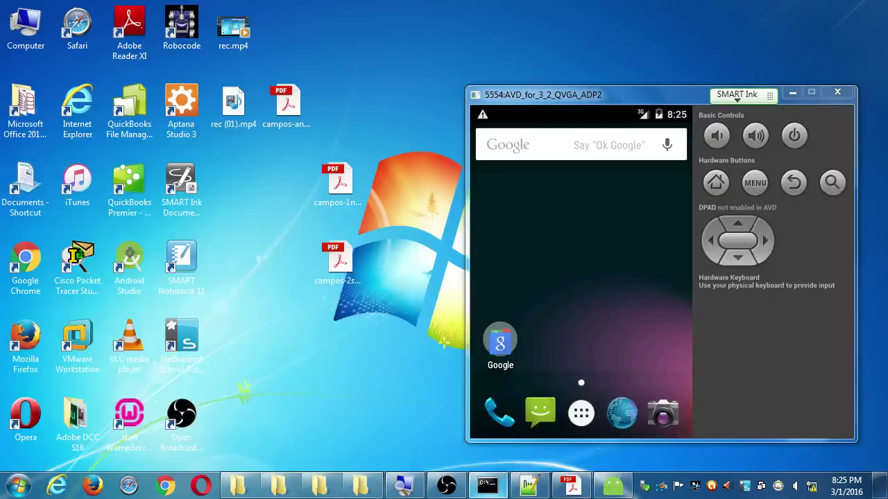
Switch to campos-1nodejs-cordova-taco.pdf and review the numbered TACO steps for creating, building and emulating the project.
{"action": "left_click", "coordinate": [570, 486]}
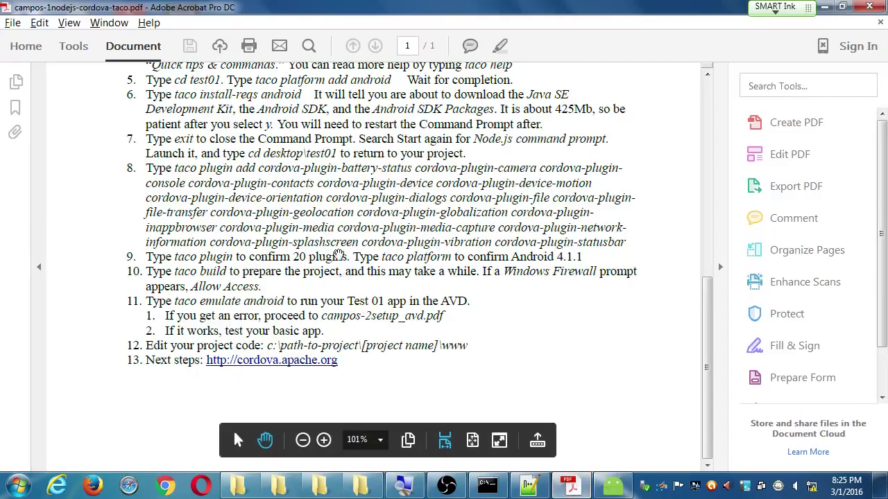
{"action": "scroll", "coordinate": [300, 146], "scroll_direction": "up", "scroll_amount": 2}
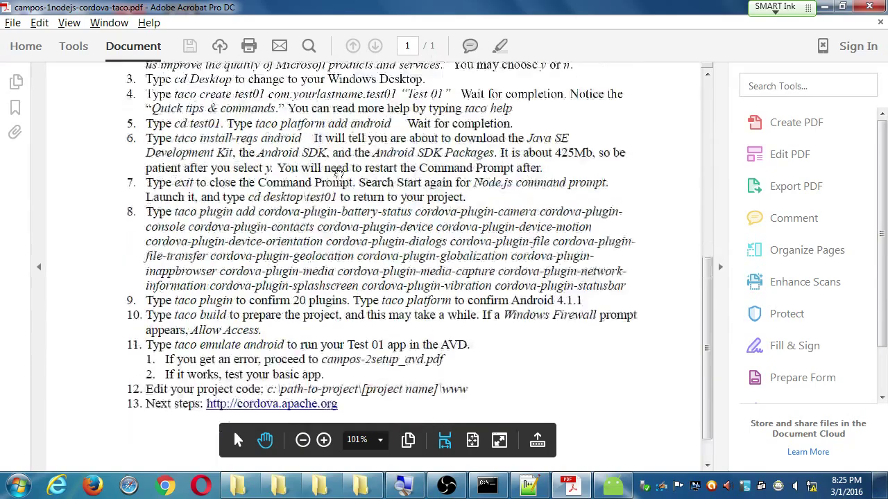
{"action": "left_click_drag", "start_coordinate": [340, 172], "coordinate": [330, 263]}
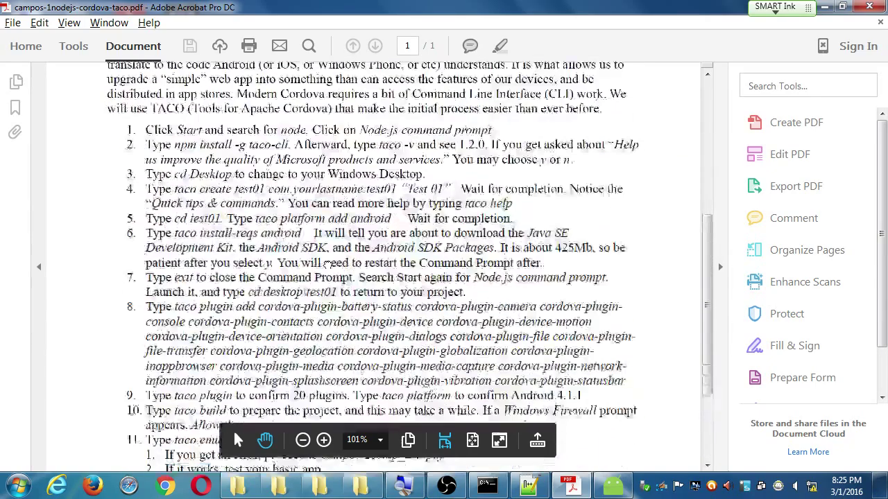
{"action": "scroll", "coordinate": [327, 264], "scroll_direction": "down", "scroll_amount": 6}
{"action": "scroll", "coordinate": [331, 275], "scroll_direction": "up", "scroll_amount": 2}
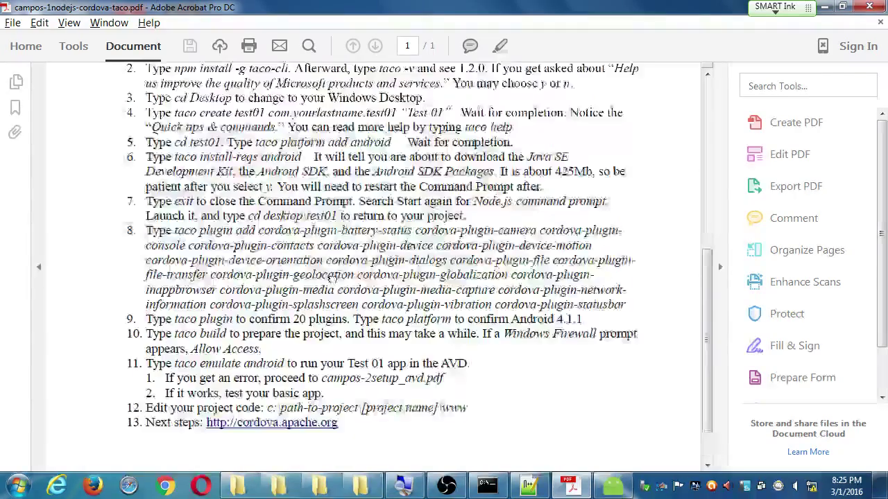
{"action": "scroll", "coordinate": [331, 277], "scroll_direction": "down", "scroll_amount": 1}
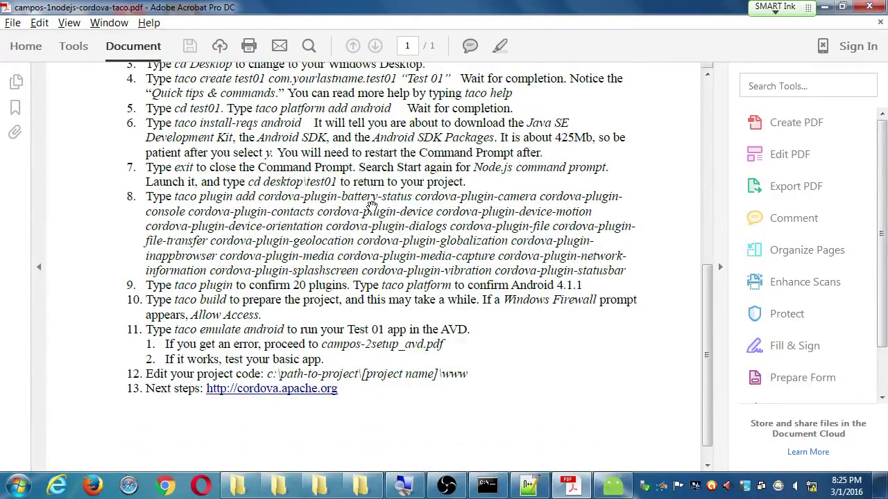
{"action": "scroll", "coordinate": [374, 218], "scroll_direction": "up", "scroll_amount": 1}
{"action": "scroll", "coordinate": [388, 263], "scroll_direction": "up", "scroll_amount": 6}
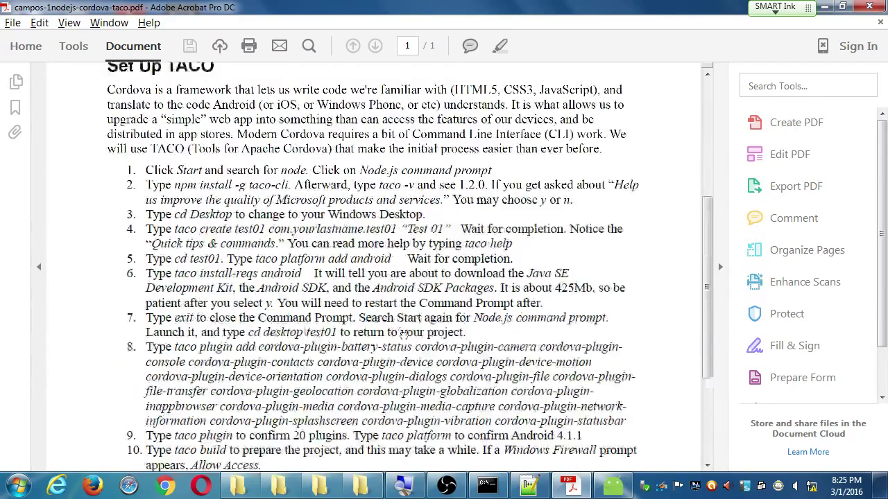
{"action": "scroll", "coordinate": [408, 313], "scroll_direction": "down", "scroll_amount": 3}
Review the Set Up NodeJS and Set Up TACO sections from the start of the document, and minimize it.
{"action": "scroll", "coordinate": [336, 248], "scroll_direction": "up", "scroll_amount": 8}
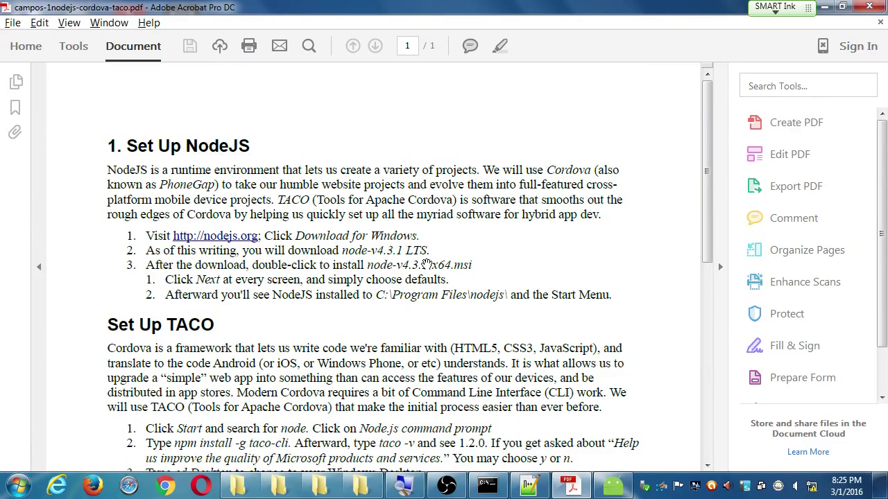
{"action": "left_click_drag", "start_coordinate": [434, 305], "coordinate": [412, 176]}
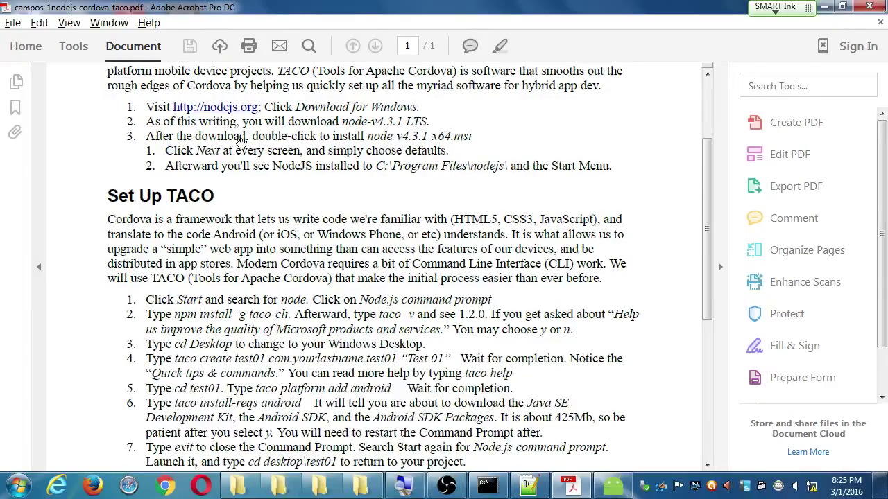
{"action": "left_click_drag", "start_coordinate": [222, 326], "coordinate": [222, 308]}
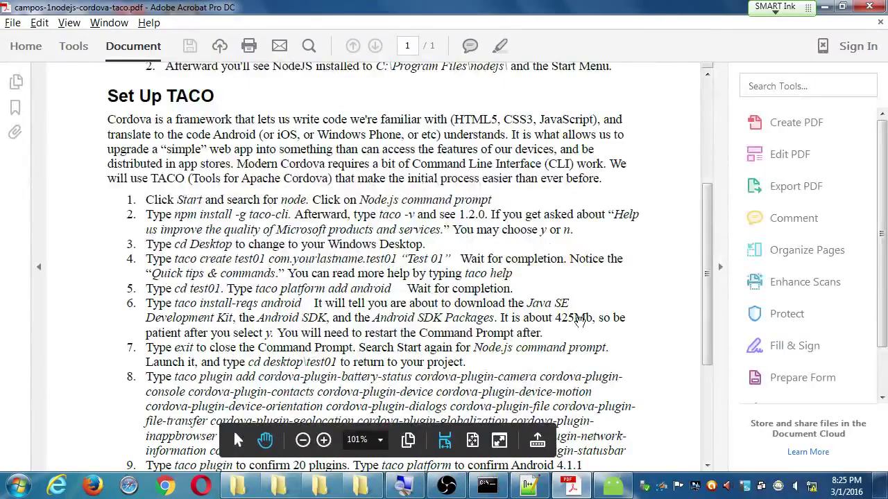
{"action": "scroll", "coordinate": [581, 320], "scroll_direction": "down", "scroll_amount": 4}
{"action": "scroll", "coordinate": [541, 300], "scroll_direction": "up", "scroll_amount": 2}
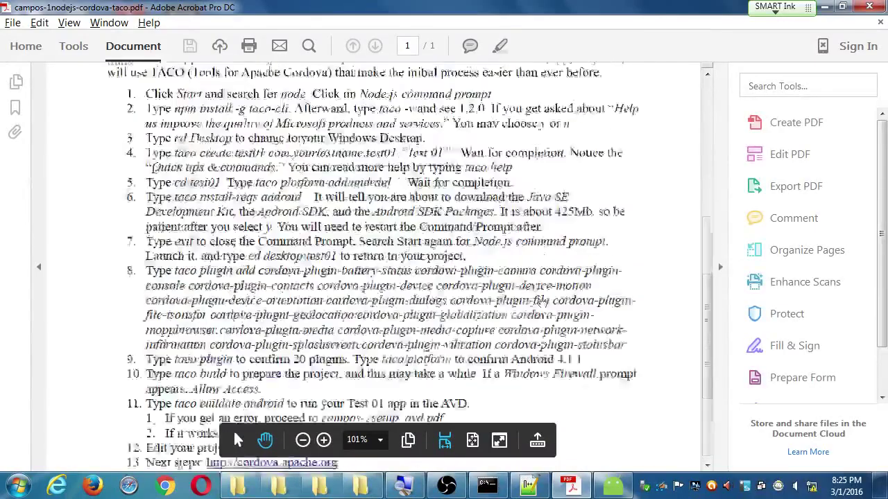
{"action": "scroll", "coordinate": [582, 312], "scroll_direction": "up", "scroll_amount": 5}
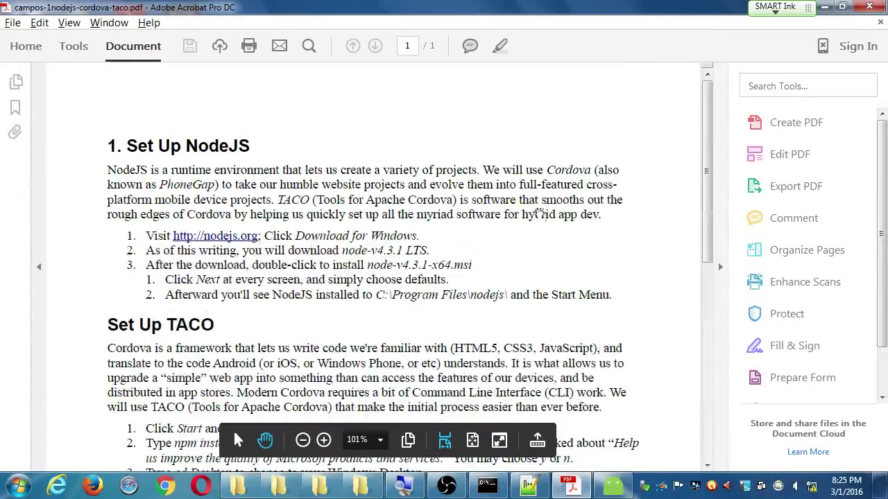
{"action": "scroll", "coordinate": [590, 374], "scroll_direction": "down", "scroll_amount": 2}
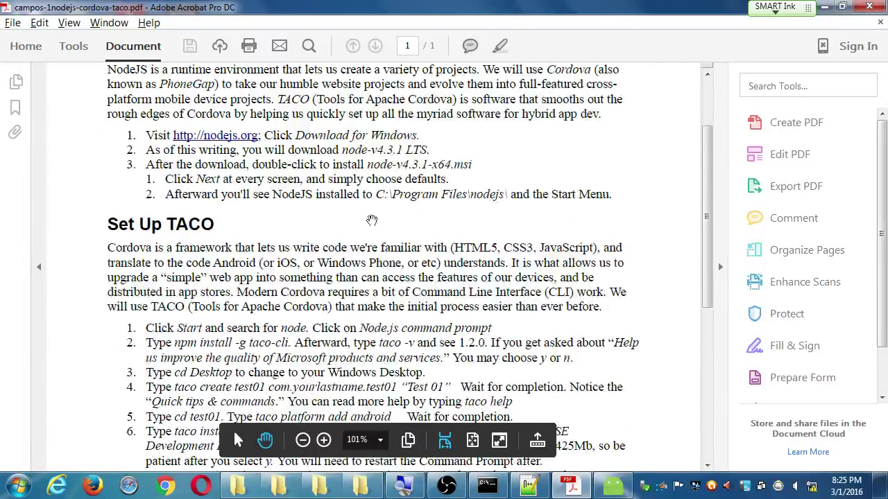
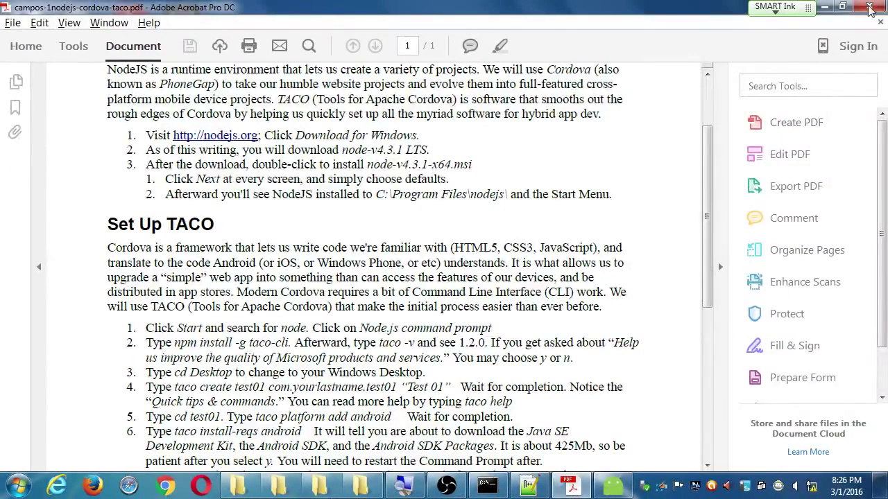
{"action": "left_click", "coordinate": [825, 9]}
Move the emulator window to the desktop's edge, exit the old command prompt session in myproject and close its window.
{"action": "left_click_drag", "start_coordinate": [513, 95], "coordinate": [729, 136]}
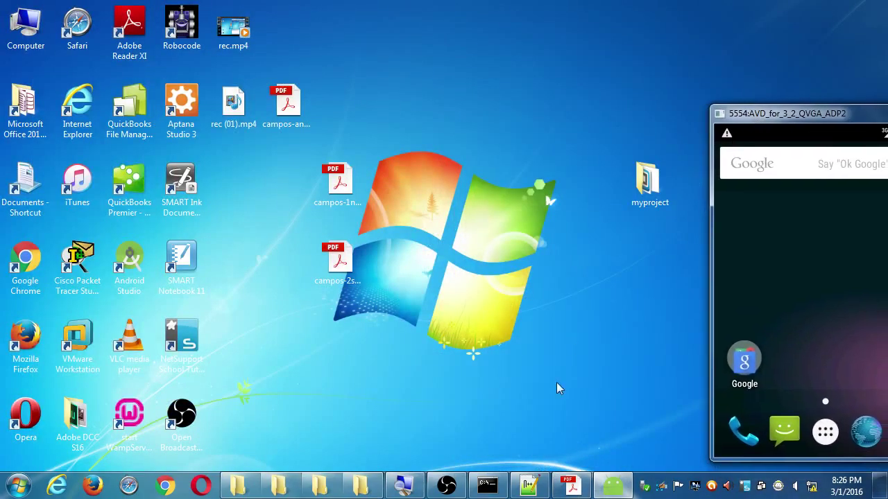
{"action": "left_click", "coordinate": [488, 486]}
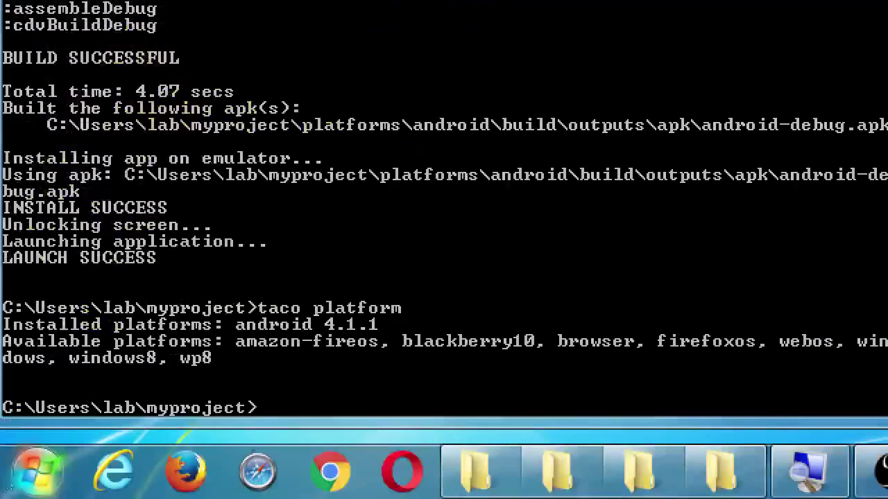
{"action": "type", "text": "exit"}
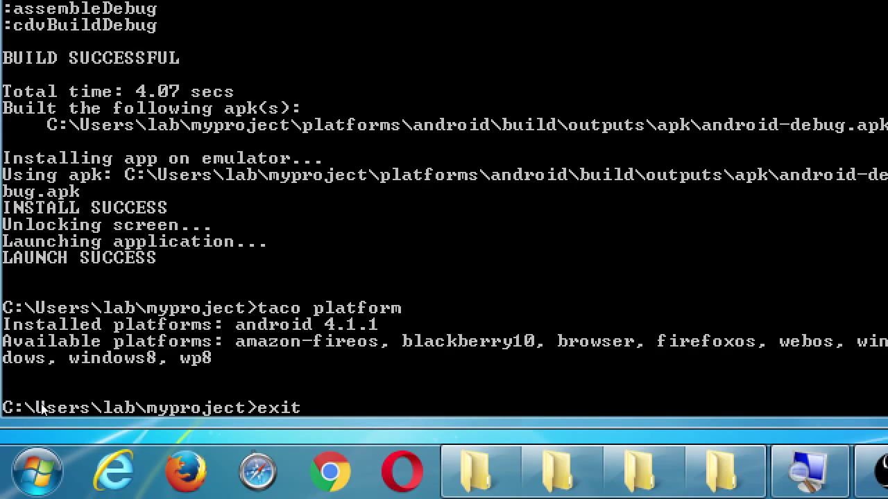
{"action": "key", "text": "Return"}
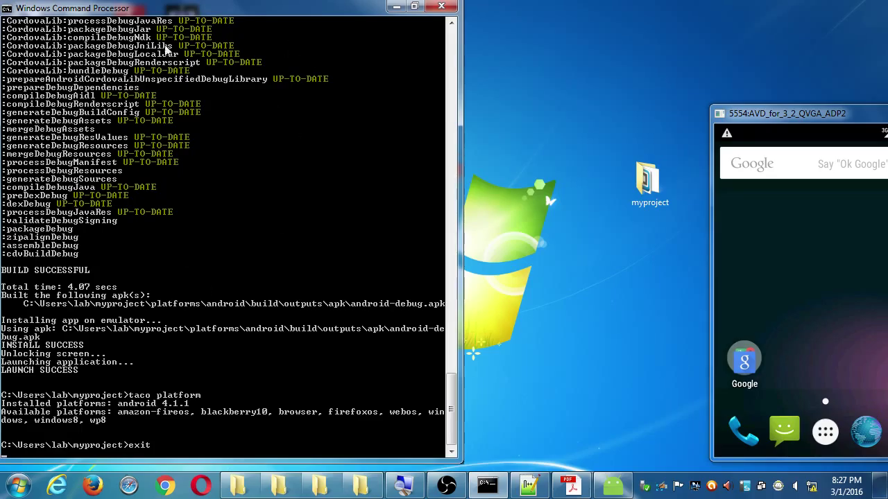
{"action": "left_click", "coordinate": [442, 8]}
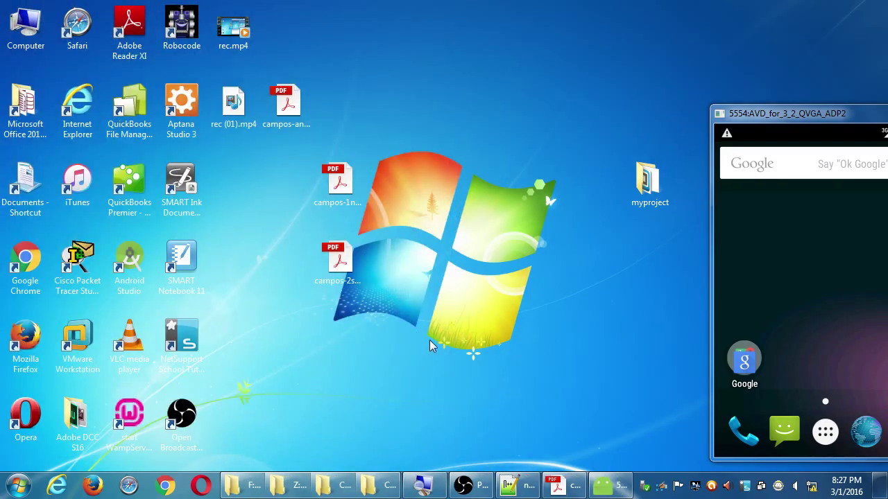
Close all four open Windows Explorer folder windows, including the 2016-03 1ADT II (8877J) folder.
{"action": "right_click", "coordinate": [389, 486]}
{"action": "left_click", "coordinate": [392, 454]}
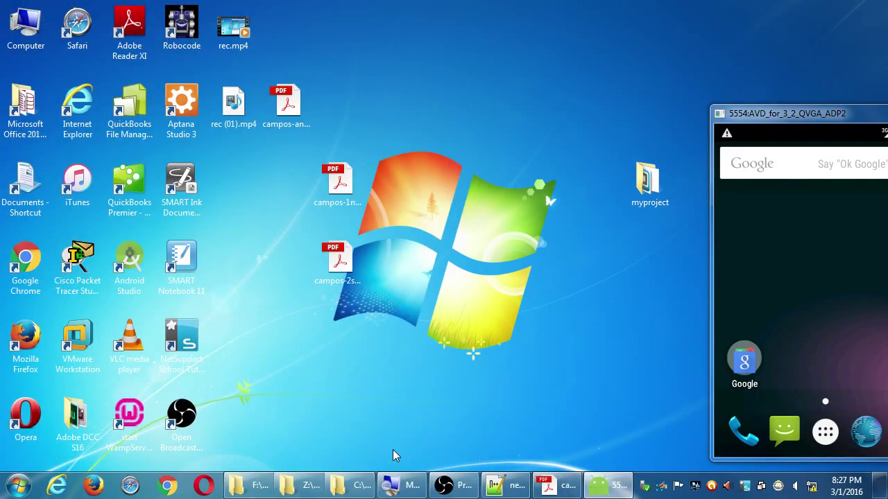
{"action": "right_click", "coordinate": [362, 486]}
{"action": "left_click", "coordinate": [367, 450]}
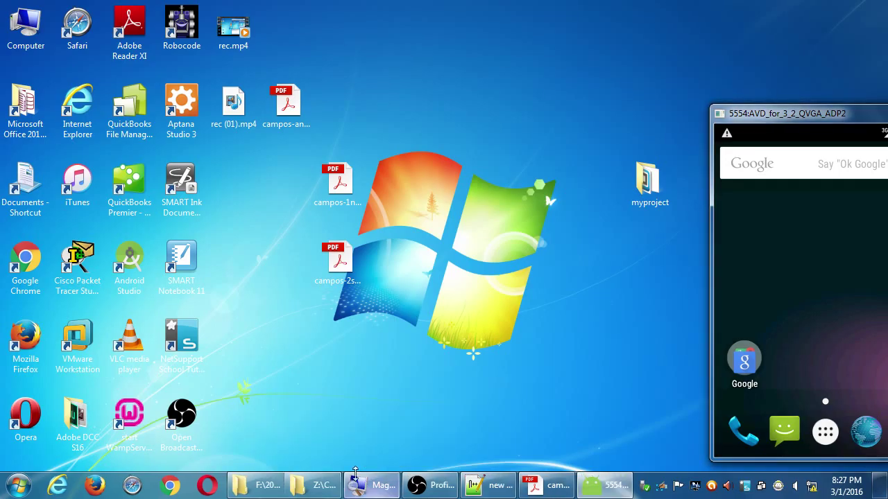
{"action": "right_click", "coordinate": [323, 485]}
{"action": "left_click", "coordinate": [326, 450]}
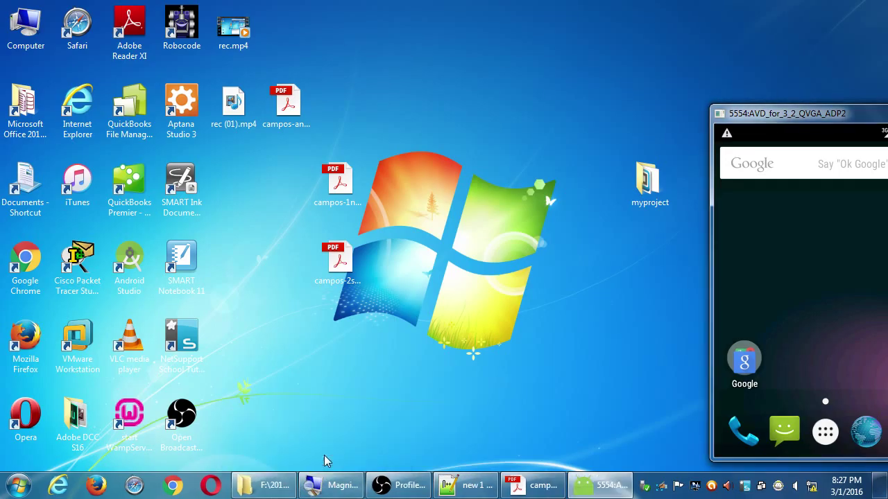
{"action": "left_click", "coordinate": [280, 486]}
{"action": "right_click", "coordinate": [281, 485]}
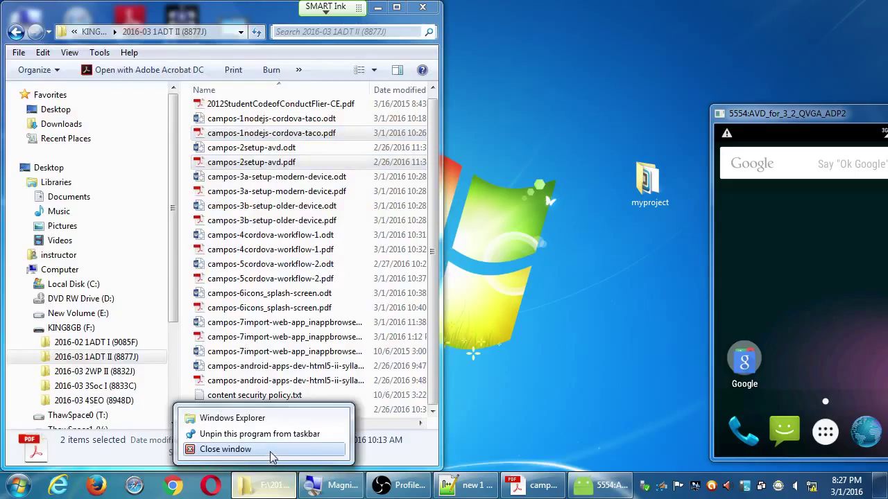
{"action": "left_click", "coordinate": [272, 449]}
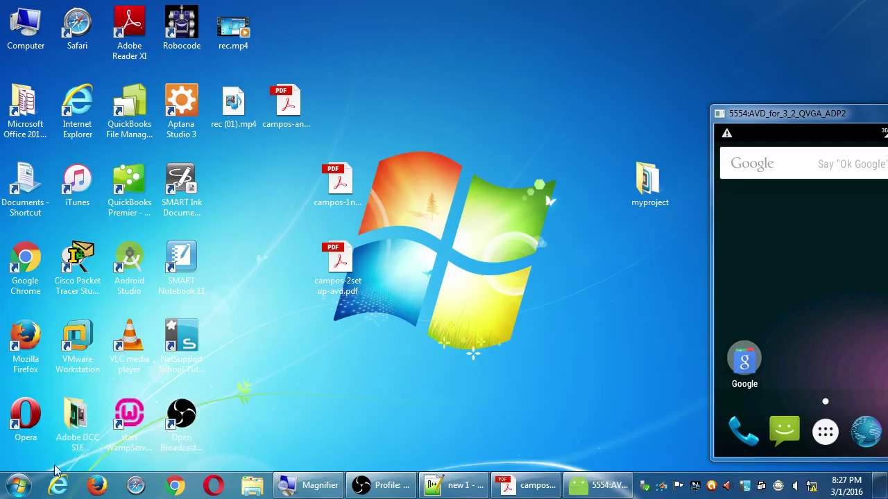
Search the computer's programs for node, replace the search with command, and launch a new Windows Command Processor window.
{"action": "left_click", "coordinate": [18, 487]}
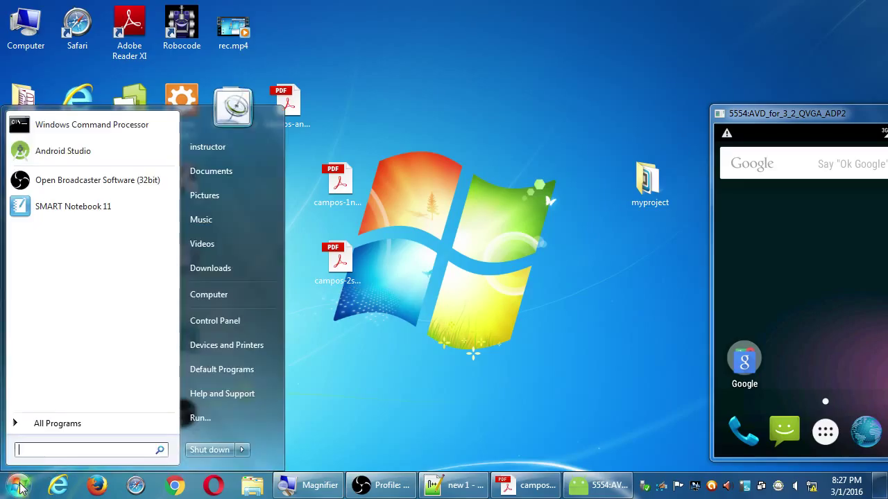
{"action": "type", "text": "node"}
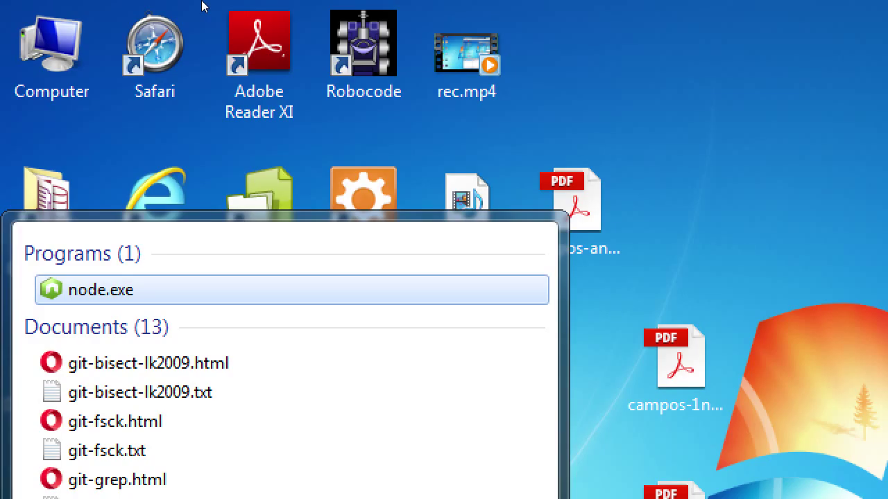
{"action": "key", "text": "BackSpace"}
{"action": "key", "text": "BackSpace"}
{"action": "key", "text": "BackSpace"}
{"action": "key", "text": "BackSpace"}
{"action": "type", "text": "command"}
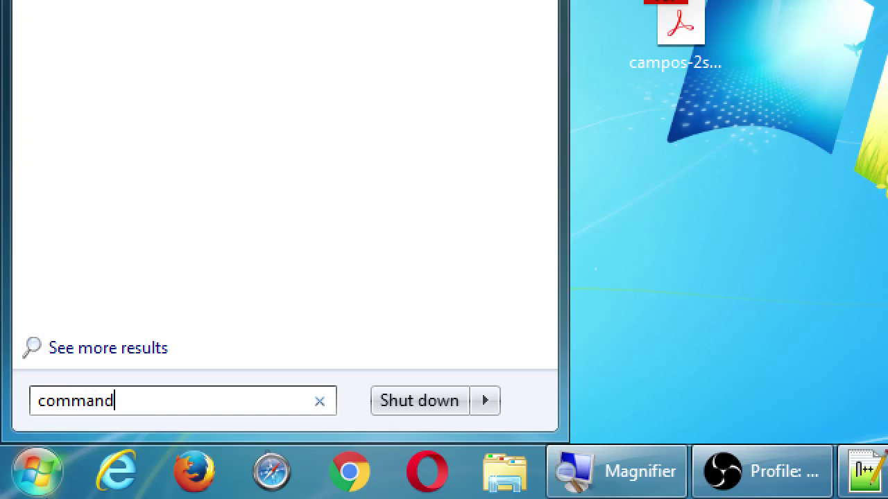
{"action": "key", "text": "Return"}
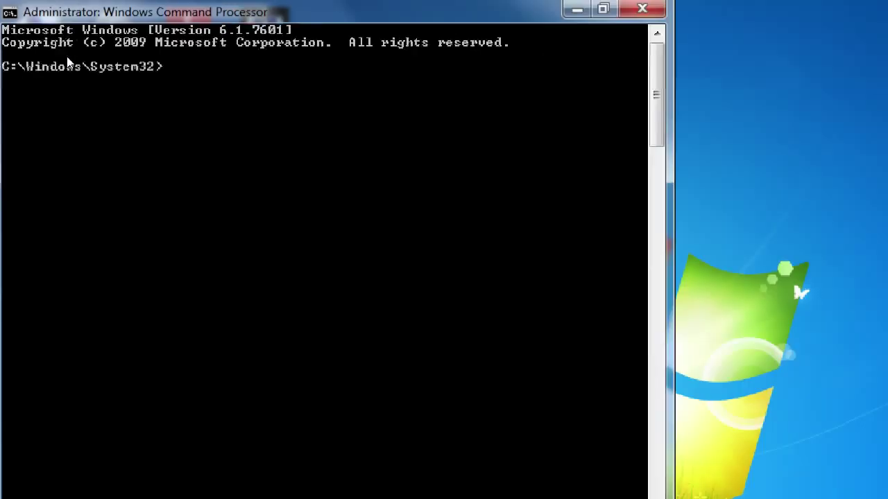
Show the desktop, open Computer and check the drive letter of the KING8GB removable drive.
{"action": "key", "text": "super+d"}
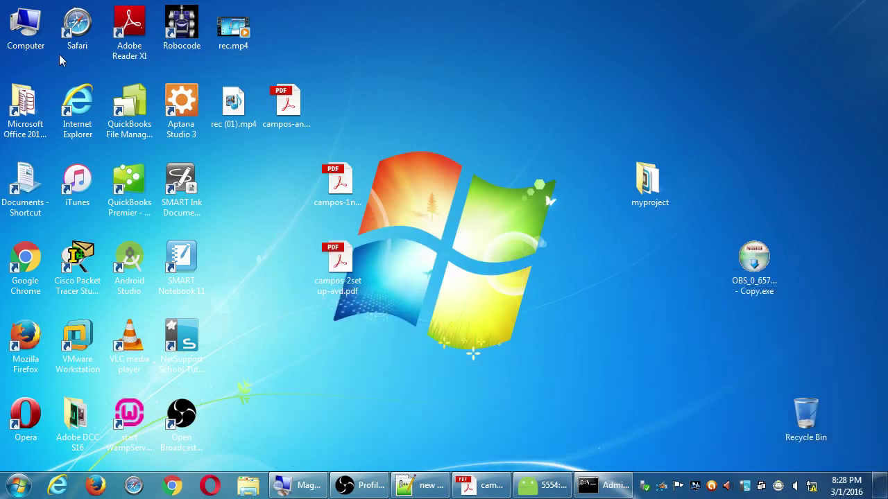
{"action": "double_click", "coordinate": [25, 26]}
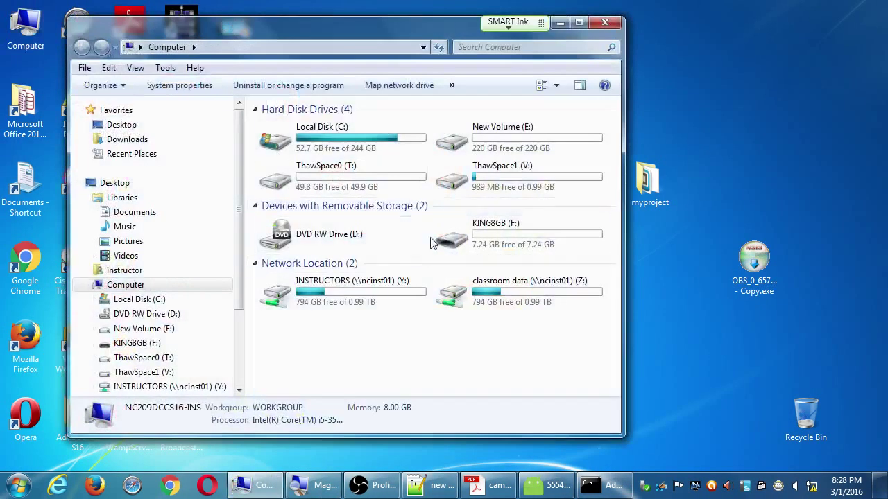
{"action": "left_click", "coordinate": [449, 240]}
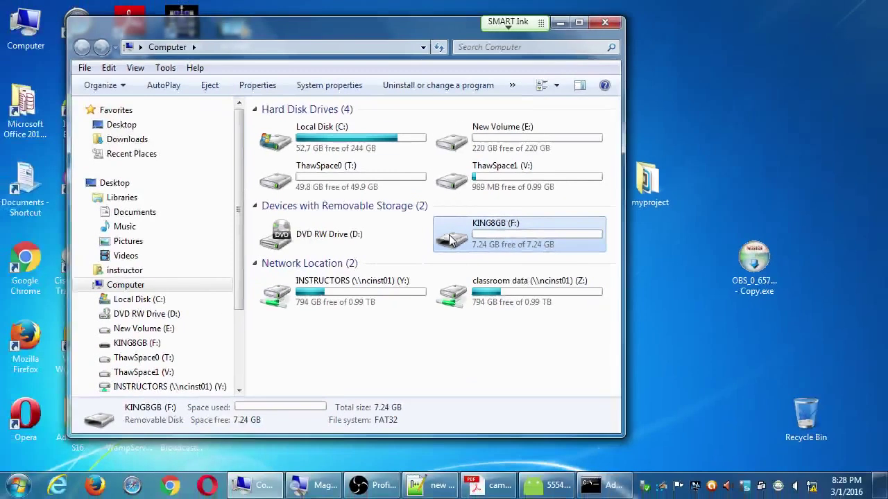
Return to the command prompt, switch to the F: drive, and try switching to the G: drive.
{"action": "left_click", "coordinate": [598, 489]}
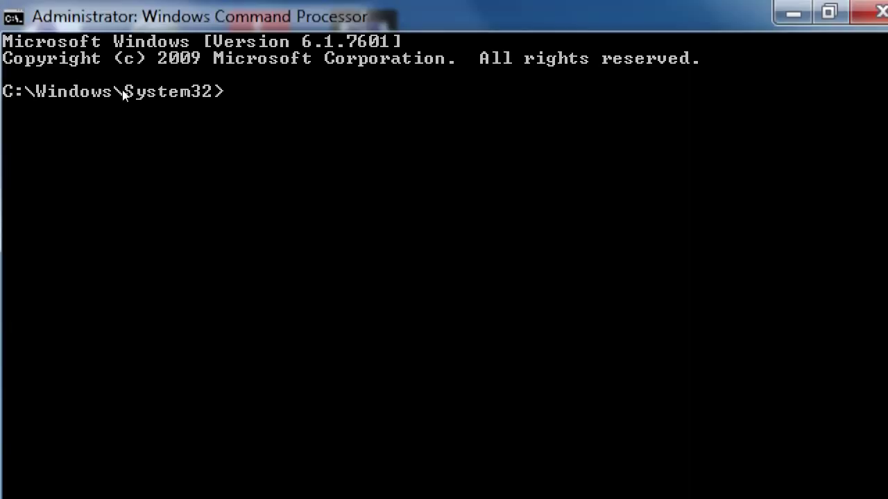
{"action": "type", "text": "f:"}
{"action": "key", "text": "Return"}
{"action": "type", "text": "g:"}
{"action": "key", "text": "Return"}
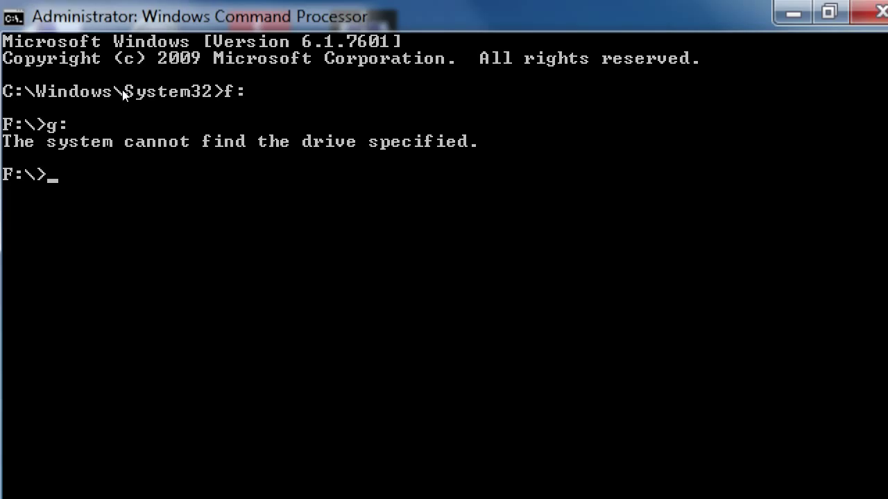
Recheck the drive letters in Computer, return to the command prompt and list the F: drive's contents with dir.
{"action": "key", "text": "super+d"}
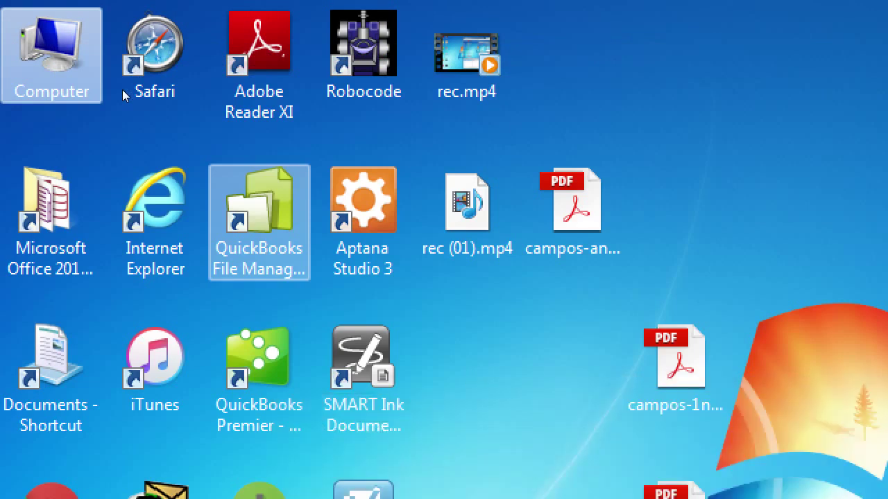
{"action": "double_click", "coordinate": [29, 26]}
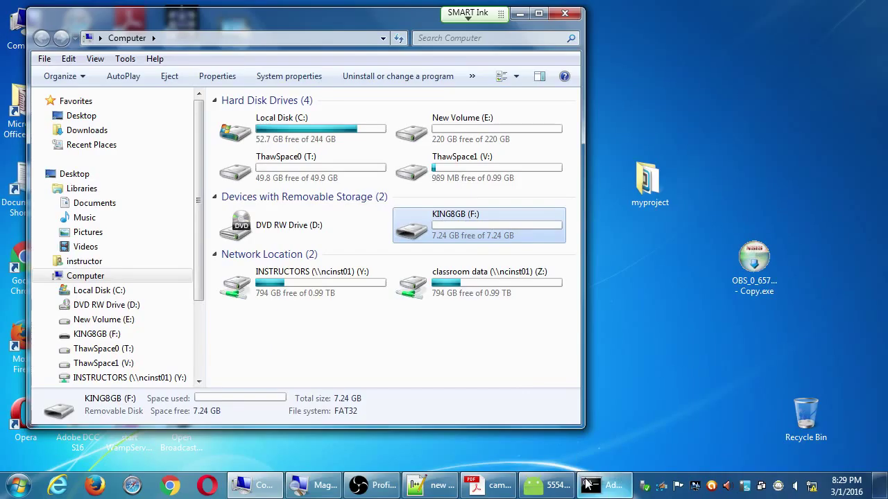
{"action": "left_click", "coordinate": [591, 486]}
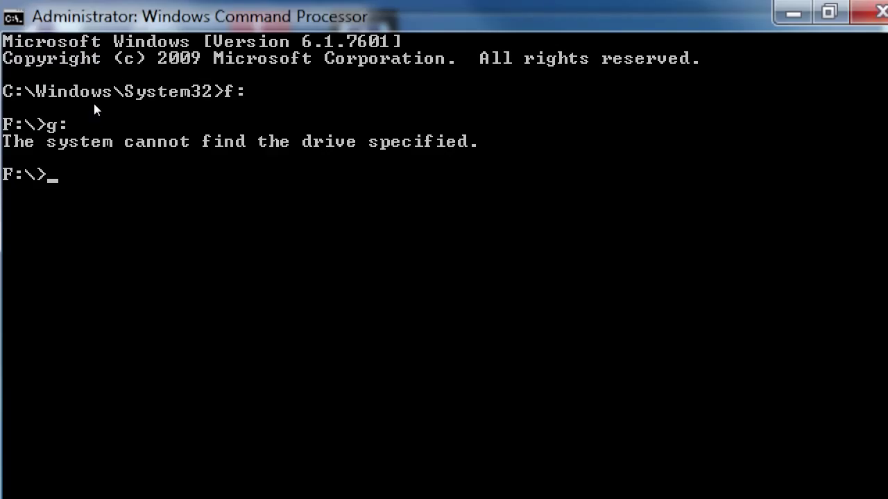
{"action": "type", "text": "dir"}
{"action": "key", "text": "Return"}
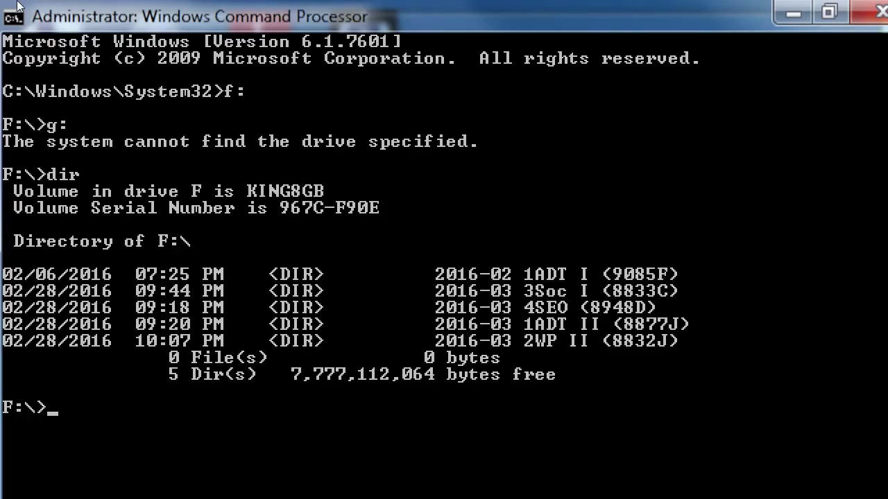
Begin a mkdir command at the root of the F: drive.
{"action": "type", "text": "mkdir"}
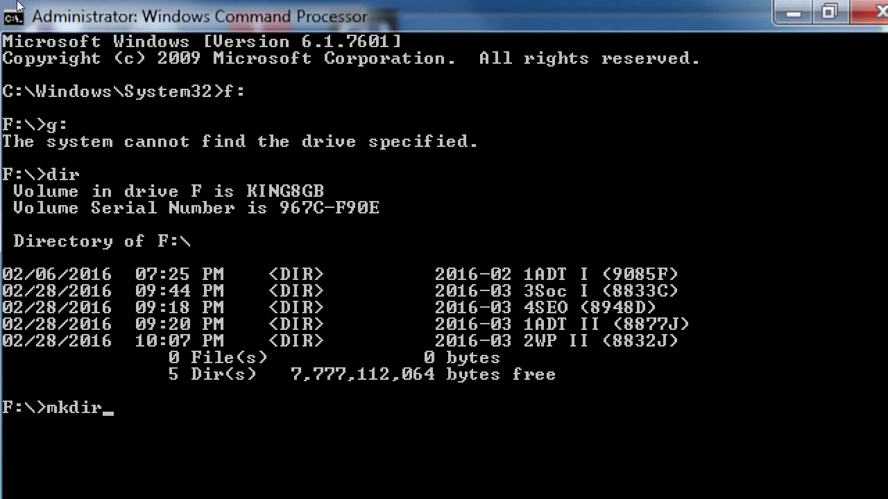